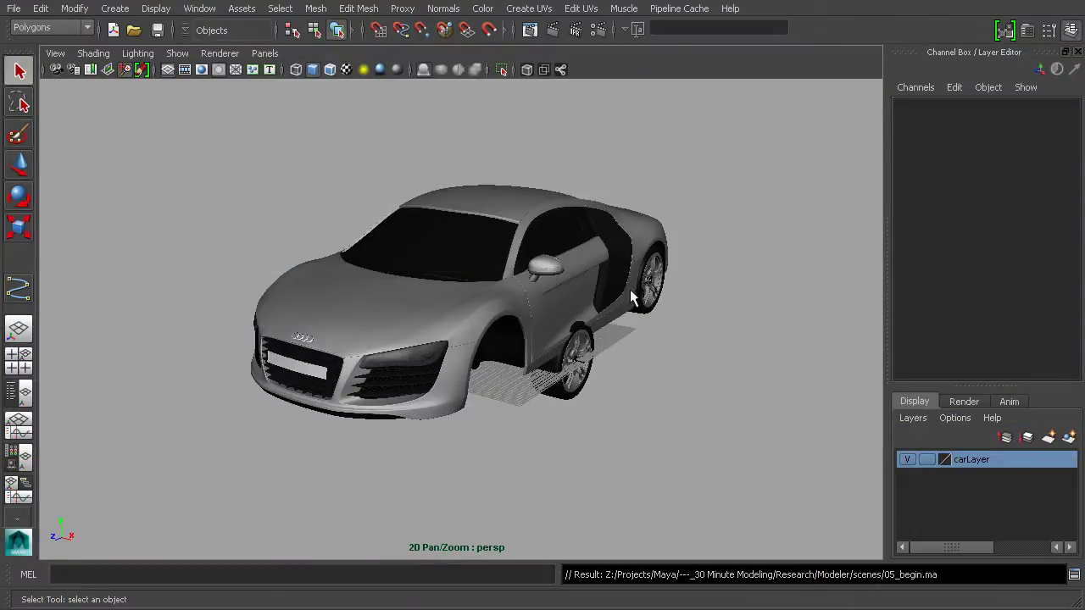
- Examine the car's front, left side and left door mirror from several angles
{"action": "left_click_drag", "start_coordinate": [649, 262], "coordinate": [577, 315], "text": "alt"}
{"action": "middle_click_drag", "start_coordinate": [577, 314], "coordinate": [607, 305], "text": "alt"}
{"action": "scroll", "coordinate": [607, 305], "scroll_direction": "up", "scroll_amount": 1}
{"action": "scroll", "coordinate": [658, 307], "scroll_direction": "up", "scroll_amount": 1}
{"action": "left_click_drag", "start_coordinate": [638, 314], "coordinate": [694, 316], "text": "alt"}
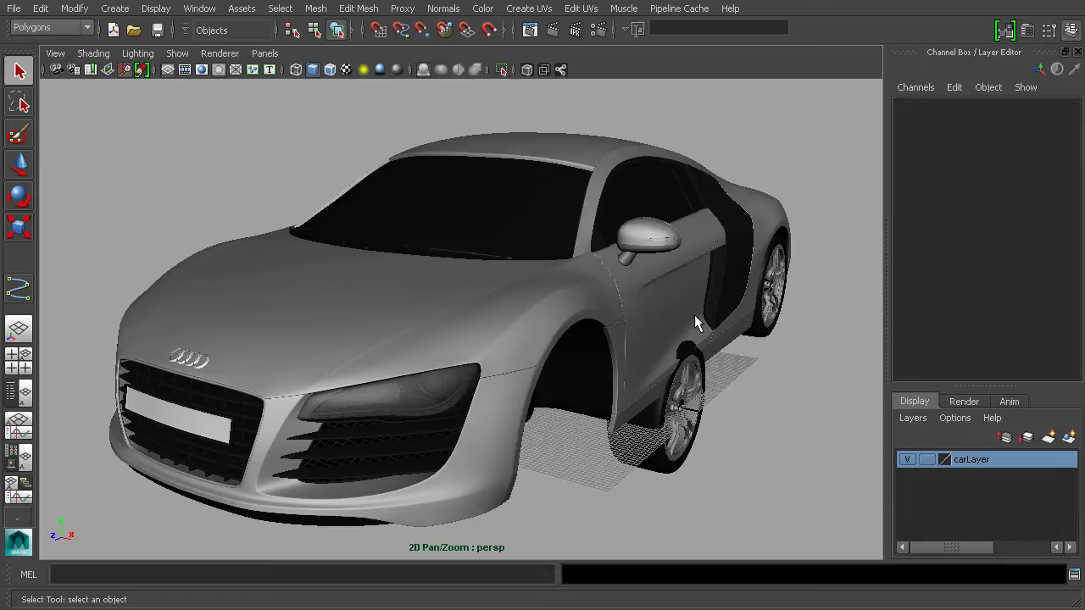
{"action": "left_click_drag", "start_coordinate": [555, 295], "coordinate": [593, 325], "text": "alt"}
{"action": "scroll", "coordinate": [613, 308], "scroll_direction": "down", "scroll_amount": 3}
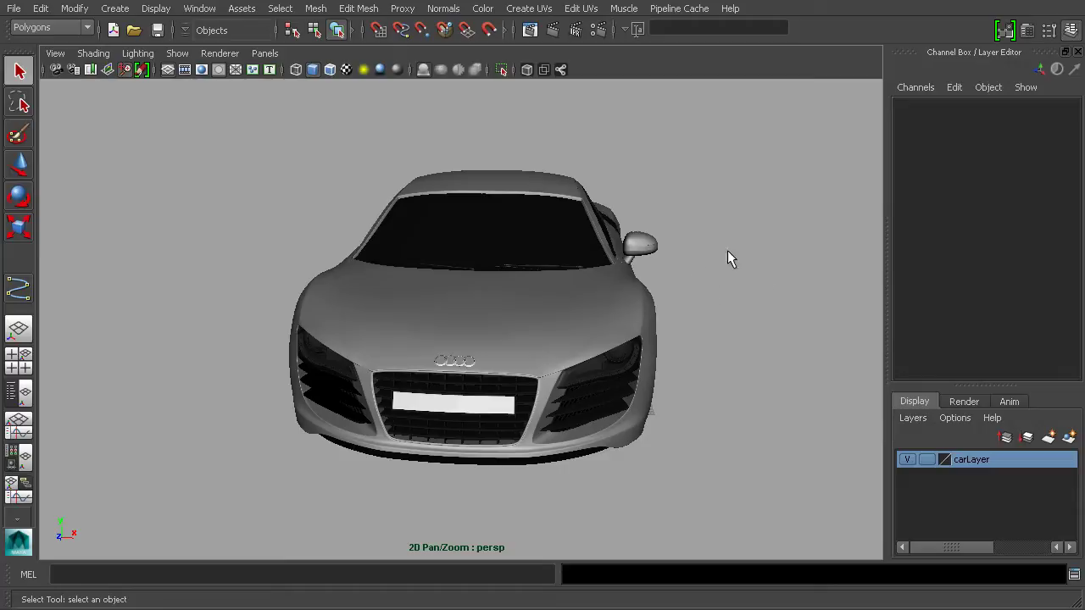
{"action": "left_click_drag", "start_coordinate": [761, 270], "coordinate": [703, 291], "text": "alt"}
{"action": "scroll", "coordinate": [710, 288], "scroll_direction": "up", "scroll_amount": 5}
{"action": "middle_click_drag", "start_coordinate": [709, 288], "coordinate": [584, 343], "text": "alt"}
{"action": "left_click_drag", "start_coordinate": [585, 343], "coordinate": [535, 329], "text": "alt"}
- Duplicate the left door mirror group and move the copy toward the car's rear, to a Translate Z of about -46
{"action": "left_click", "coordinate": [538, 309]}
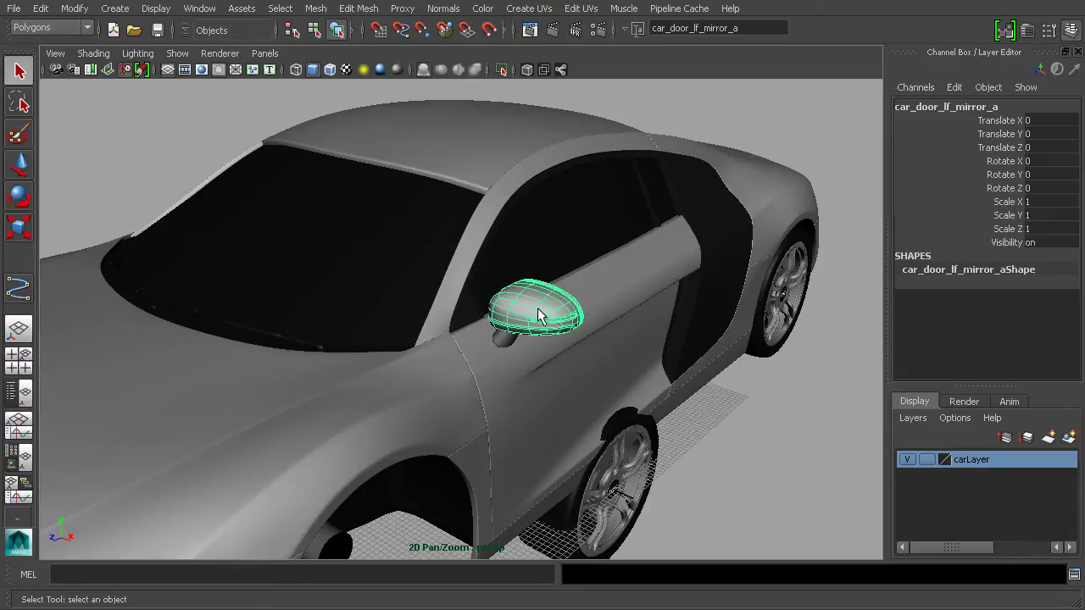
{"action": "left_click_drag", "start_coordinate": [534, 335], "coordinate": [499, 340], "text": "alt"}
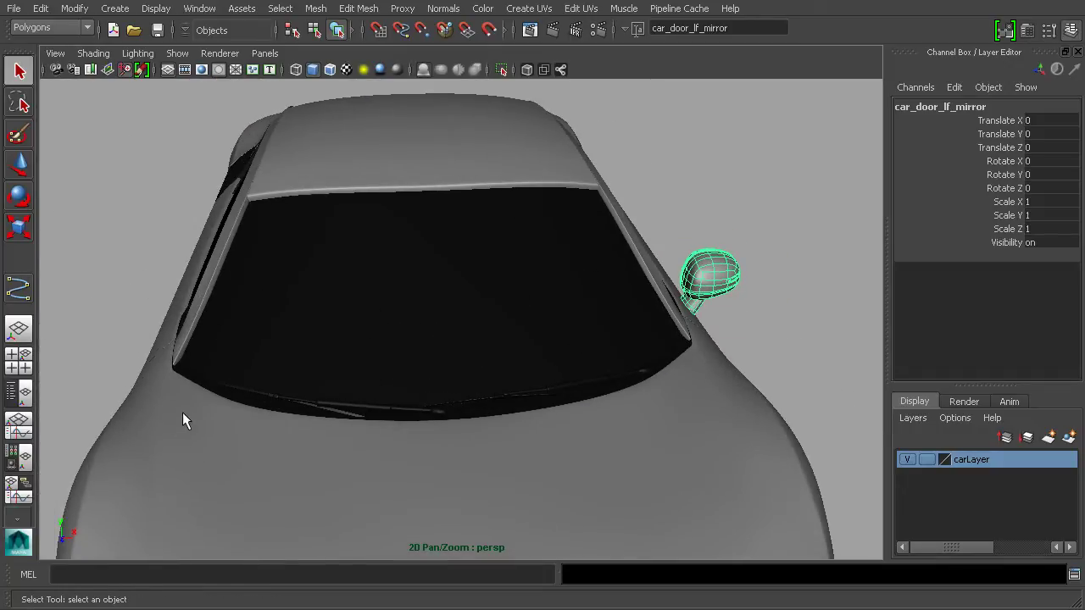
{"action": "left_click_drag", "start_coordinate": [435, 382], "coordinate": [682, 355], "text": "alt"}
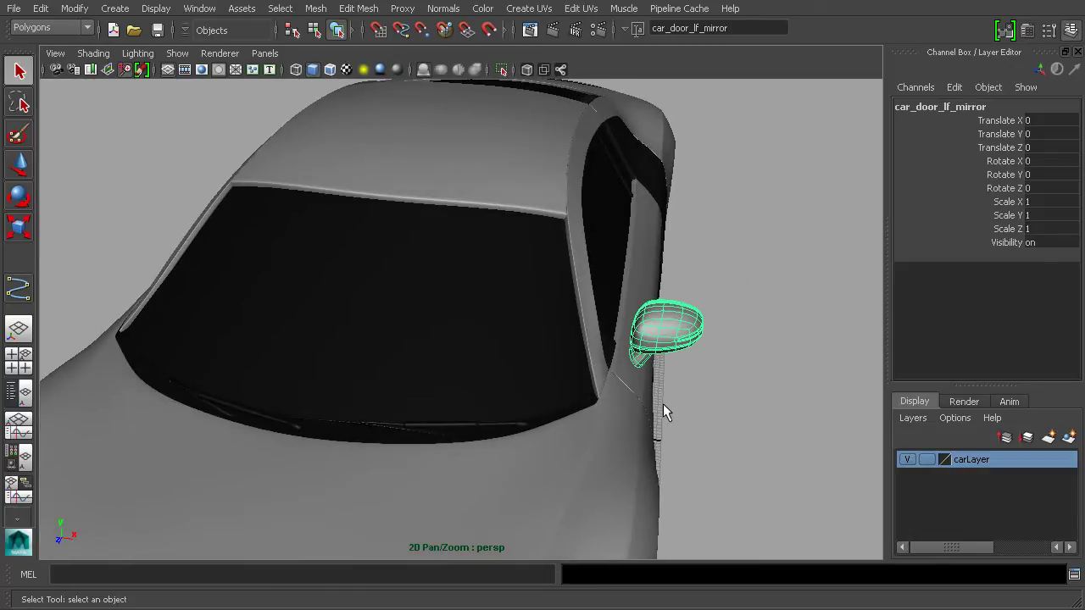
{"action": "left_click_drag", "start_coordinate": [662, 402], "coordinate": [645, 384], "text": "alt"}
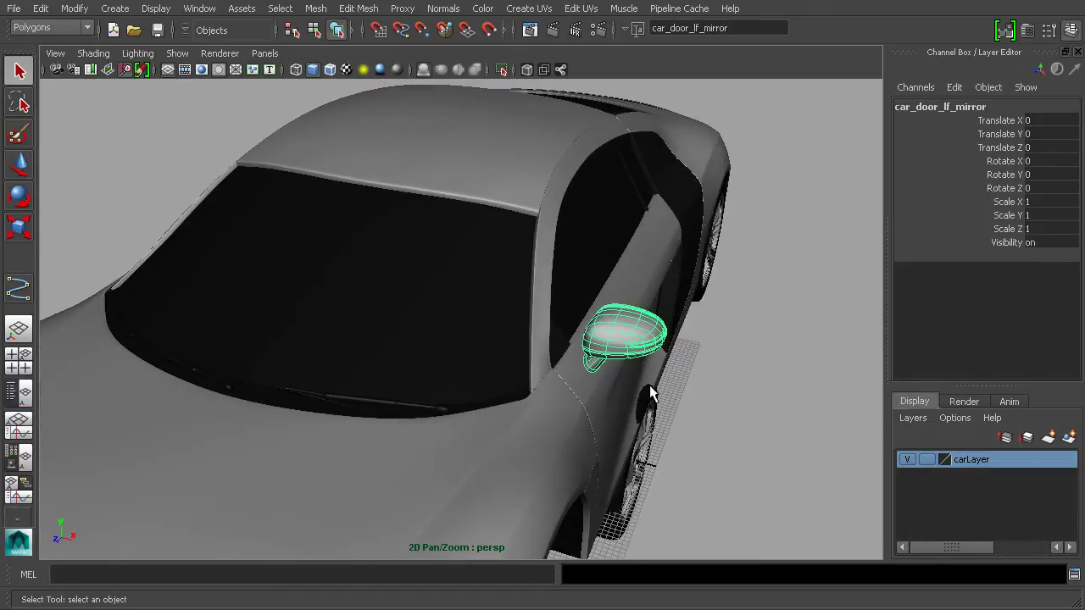
{"action": "key", "text": "ctrl+d"}
{"action": "left_click_drag", "start_coordinate": [723, 371], "coordinate": [635, 368], "text": "alt"}
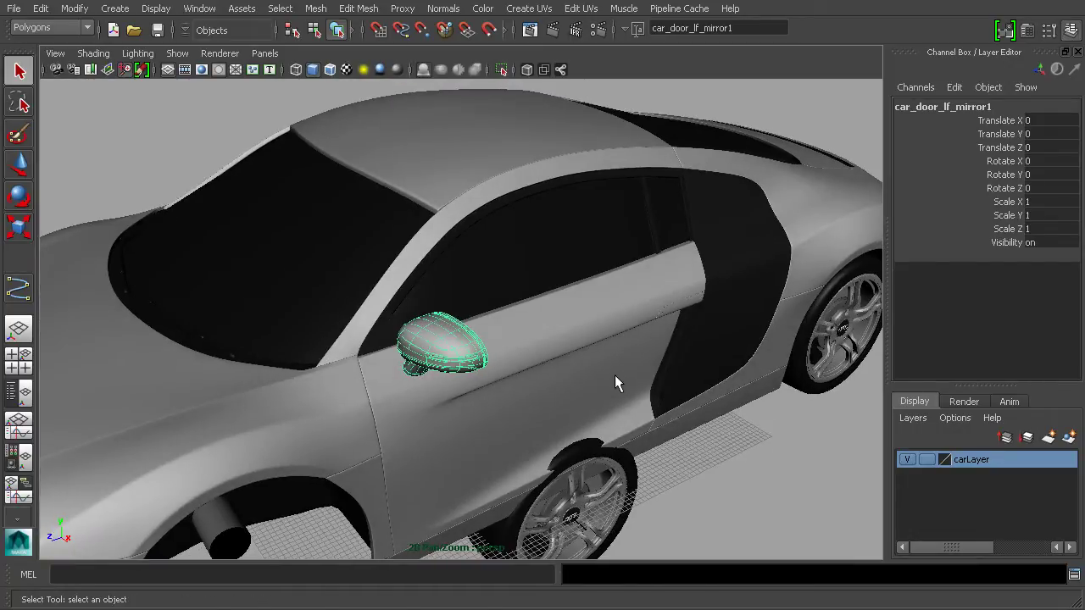
{"action": "key", "text": "w"}
{"action": "left_click_drag", "start_coordinate": [395, 375], "coordinate": [415, 385]}
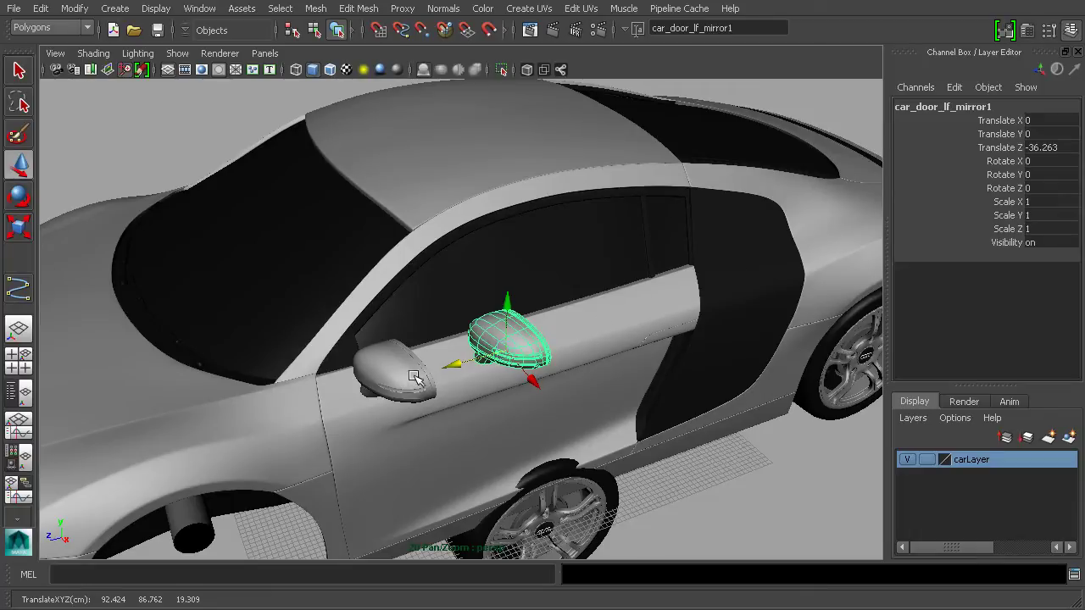
{"action": "left_click_drag", "start_coordinate": [449, 376], "coordinate": [608, 393]}
- Examine the mirror copy's position relative to the car's centre line in the perspective and front views
{"action": "middle_click_drag", "start_coordinate": [442, 385], "coordinate": [523, 370], "text": "alt"}
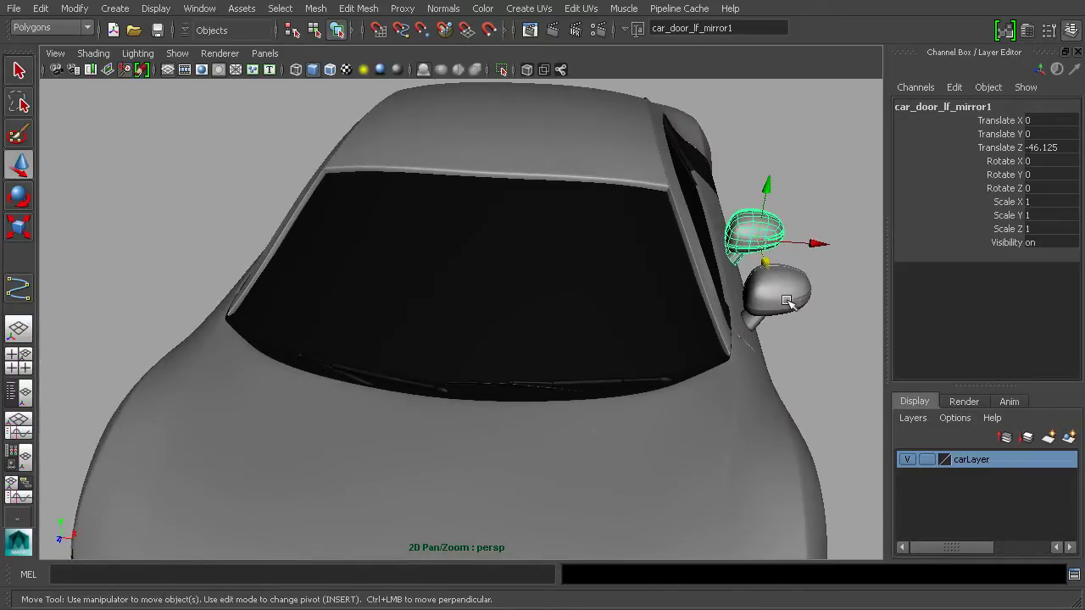
{"action": "left_click_drag", "start_coordinate": [788, 295], "coordinate": [678, 308], "text": "alt"}
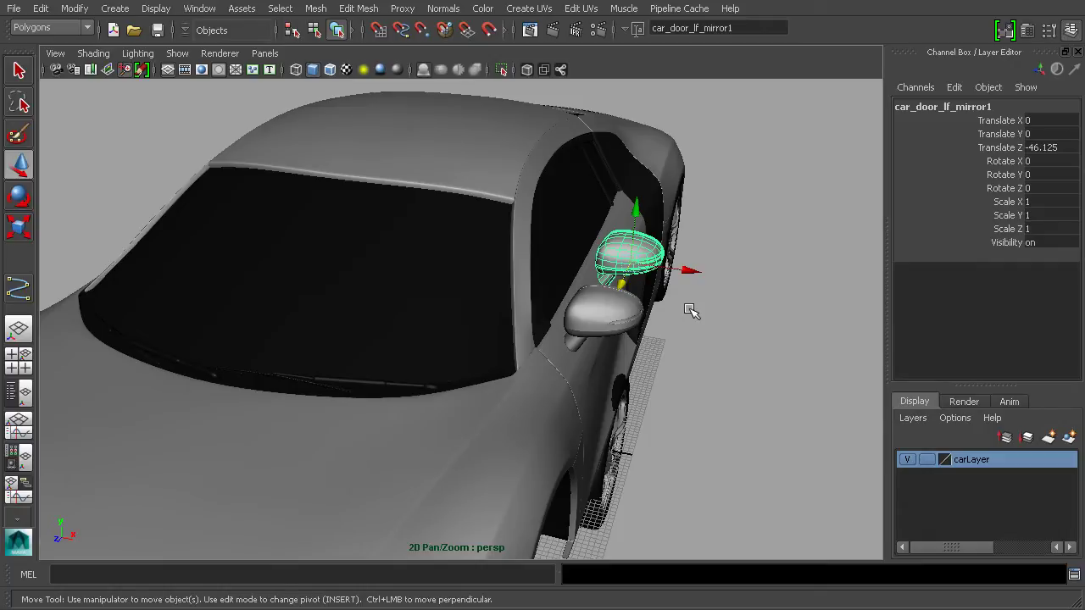
{"action": "left_click_drag", "start_coordinate": [688, 311], "coordinate": [709, 336], "text": "alt"}
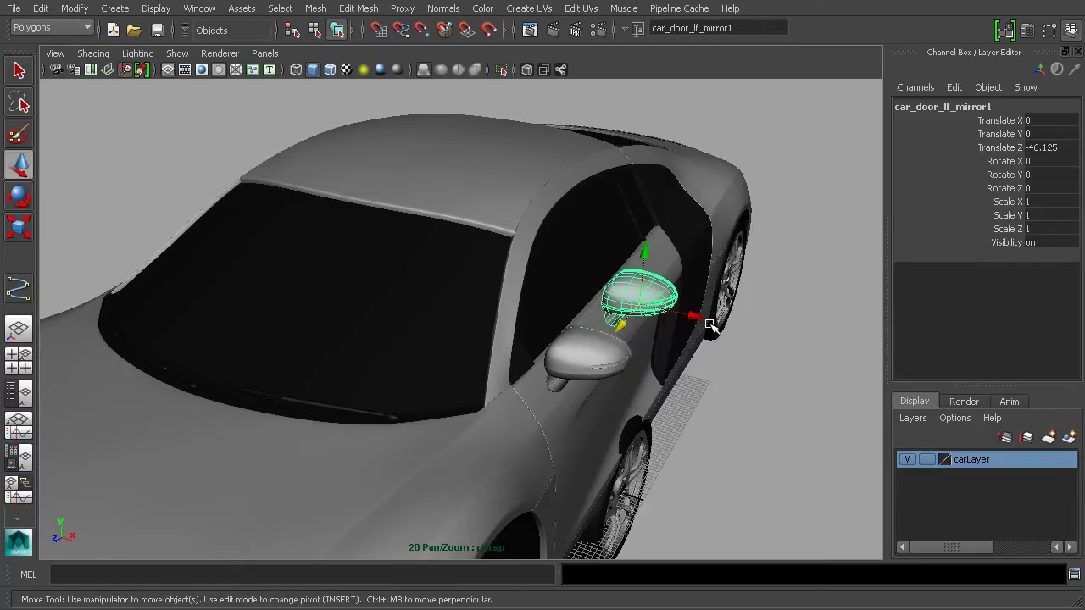
{"action": "left_click_drag", "start_coordinate": [678, 345], "coordinate": [634, 333], "text": "alt"}
{"action": "left_click_drag", "start_coordinate": [417, 301], "coordinate": [548, 287], "text": "alt"}
{"action": "key", "text": "space"}
{"action": "right_click_drag", "start_coordinate": [441, 370], "coordinate": [296, 431], "text": "alt"}
{"action": "middle_click_drag", "start_coordinate": [290, 428], "coordinate": [382, 436], "text": "alt"}
{"action": "right_click_drag", "start_coordinate": [380, 435], "coordinate": [259, 399], "text": "alt"}
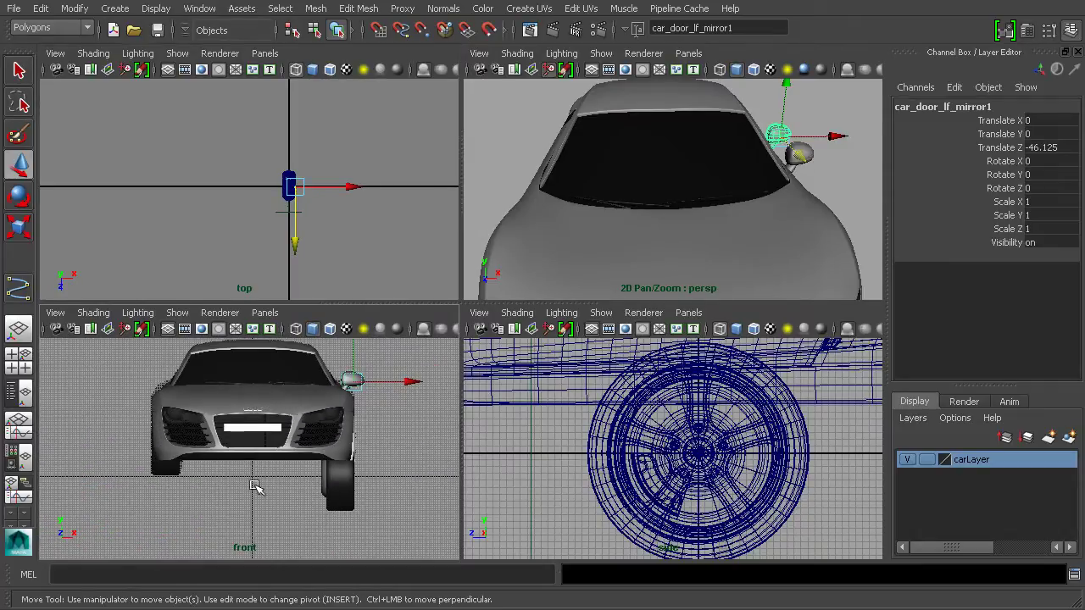
{"action": "middle_click_drag", "start_coordinate": [259, 470], "coordinate": [285, 399], "text": "alt"}
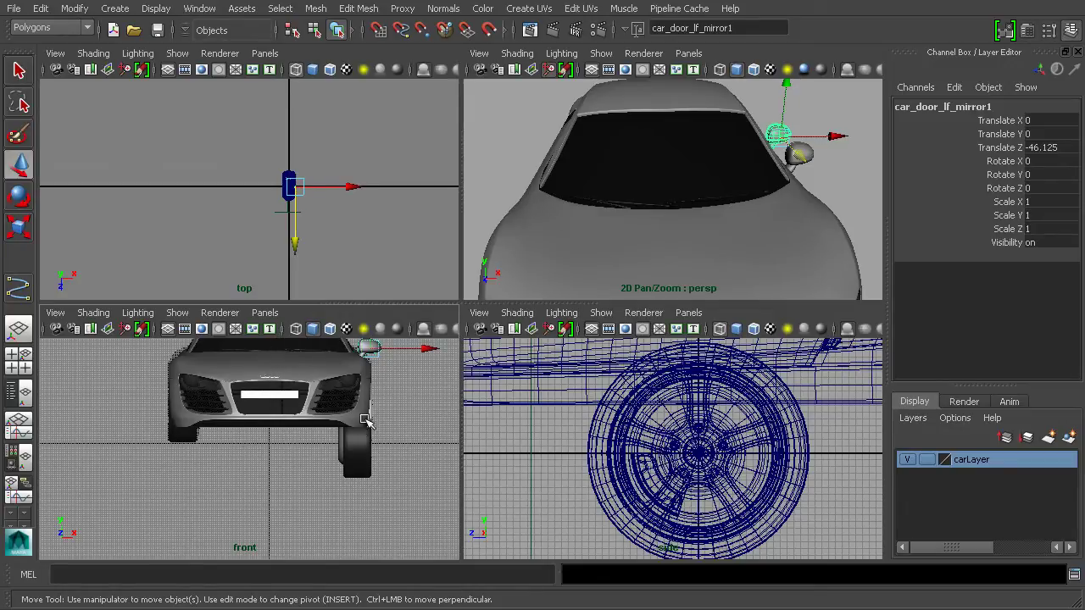
{"action": "middle_click_drag", "start_coordinate": [365, 424], "coordinate": [362, 471], "text": "alt"}
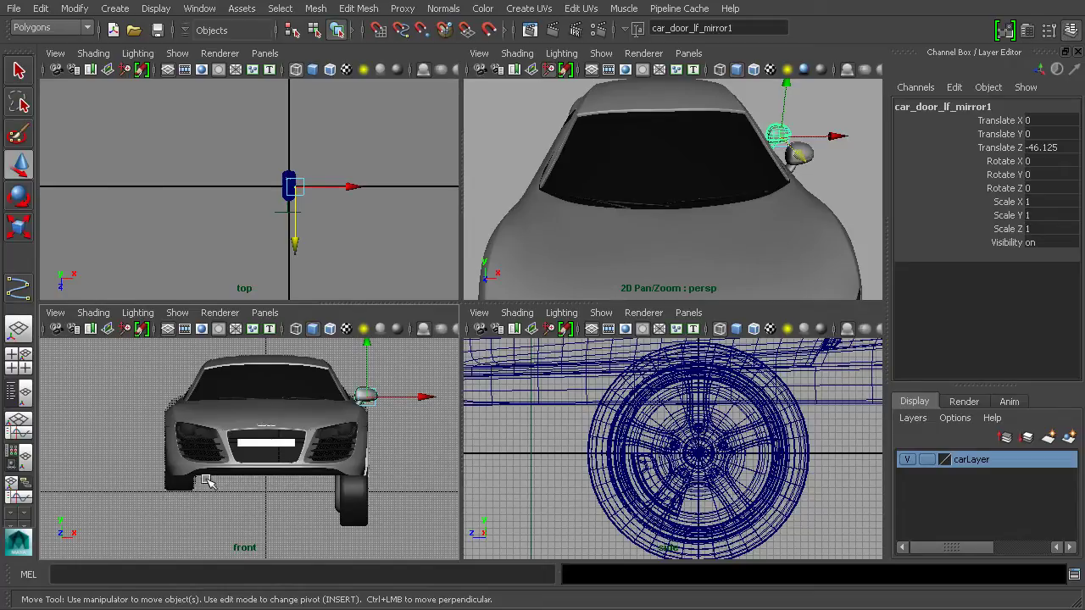
{"action": "left_click", "coordinate": [367, 400]}
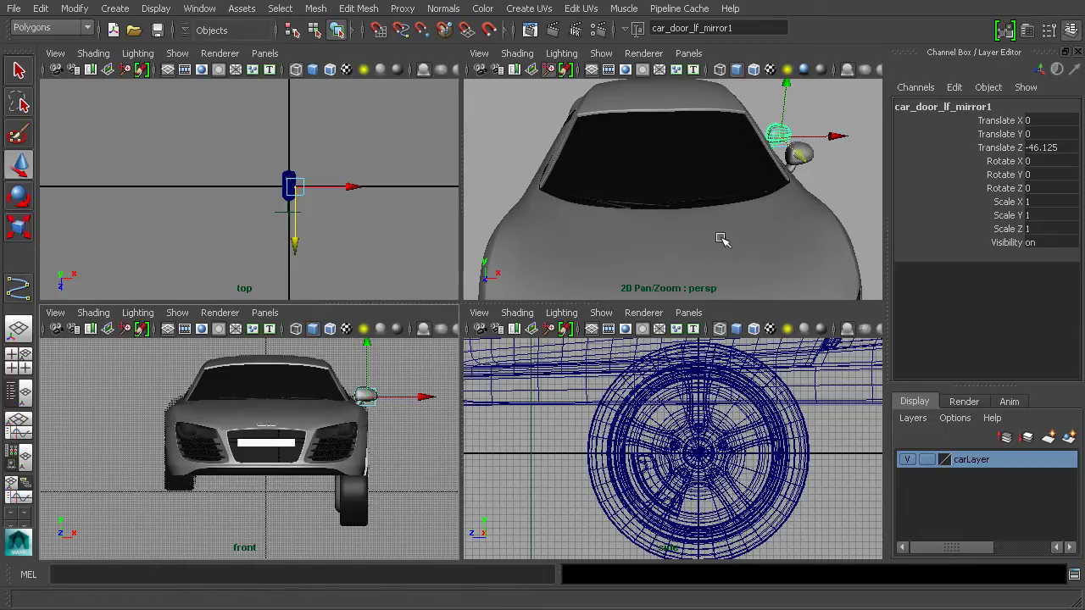
- Delete the offset mirror copy and select the original left door mirror's whole group
{"action": "left_click_drag", "start_coordinate": [824, 165], "coordinate": [794, 176], "text": "alt"}
{"action": "key", "text": "Delete"}
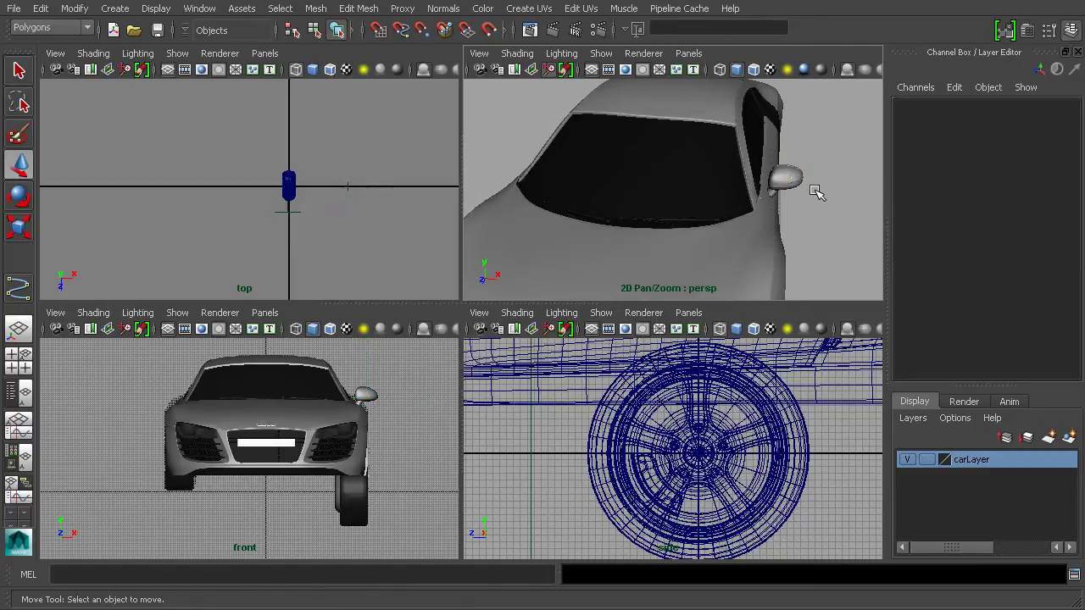
{"action": "left_click", "coordinate": [790, 180]}
{"action": "key", "text": "Up"}
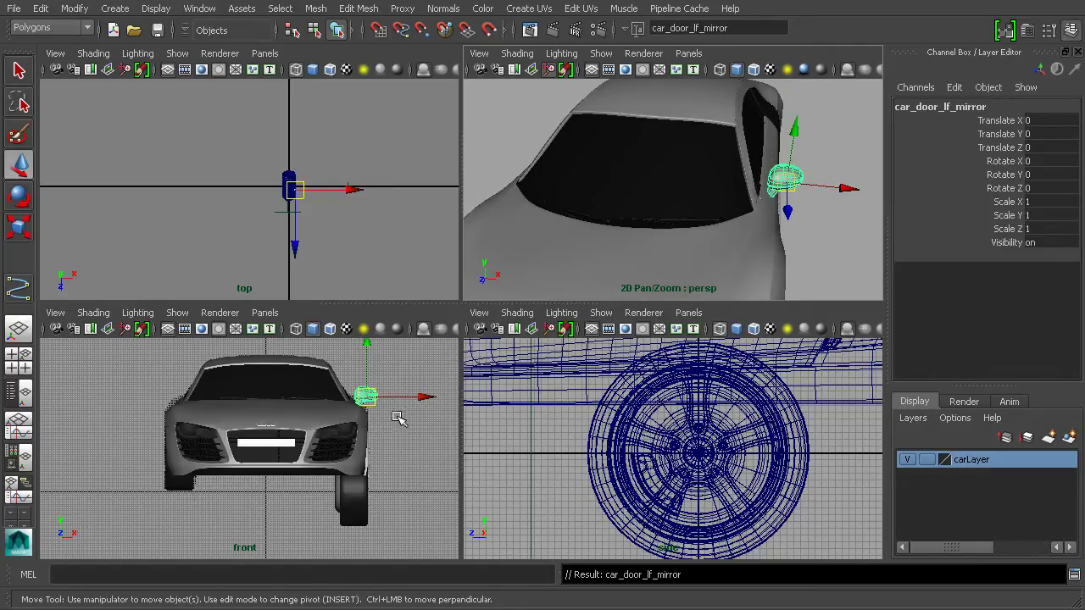
- Inspect where car_door_lf_mirror sits in the Outliner hierarchy and which parts it contains
{"action": "left_click", "coordinate": [199, 9]}
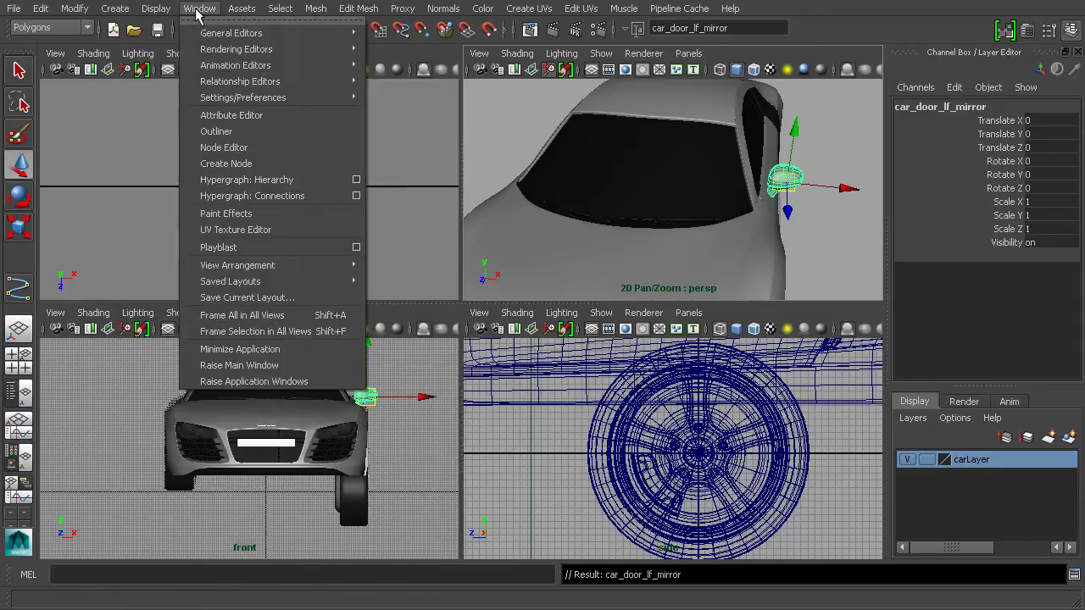
{"action": "left_click", "coordinate": [216, 132]}
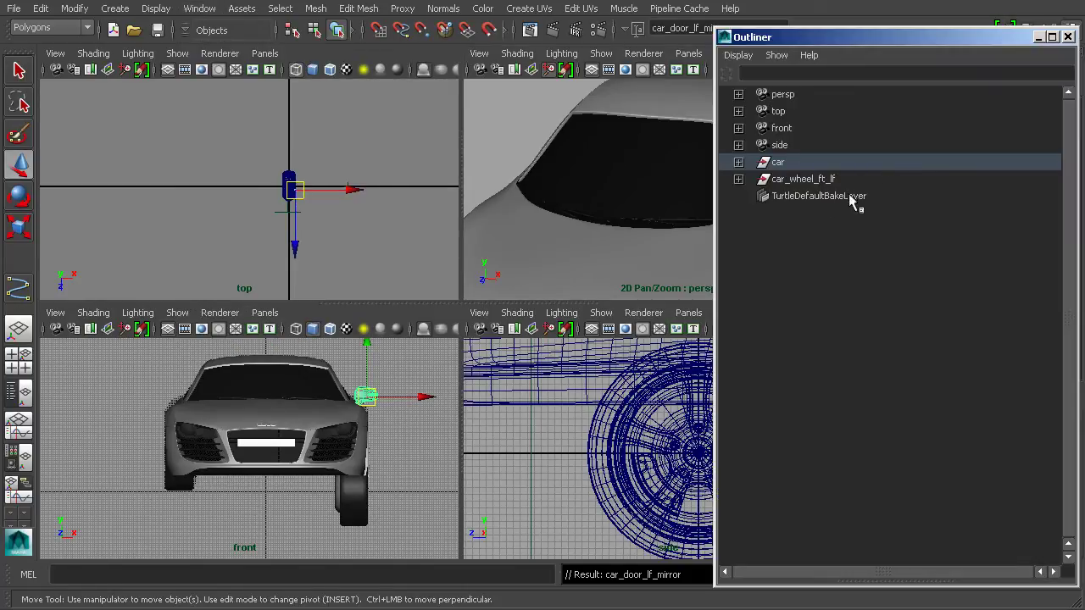
{"action": "left_click", "coordinate": [738, 162]}
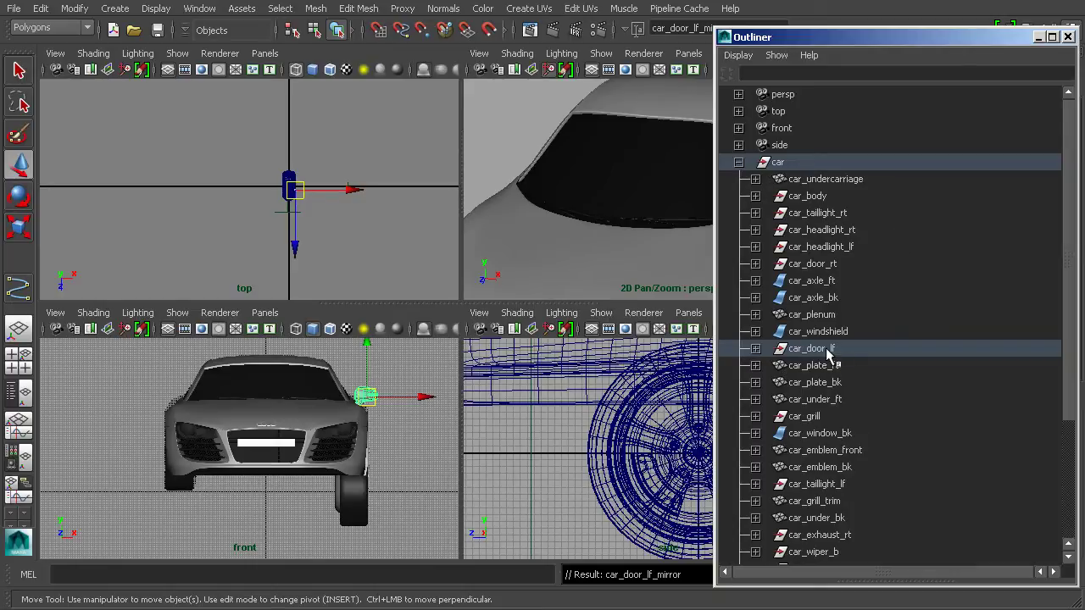
{"action": "left_click", "coordinate": [755, 348]}
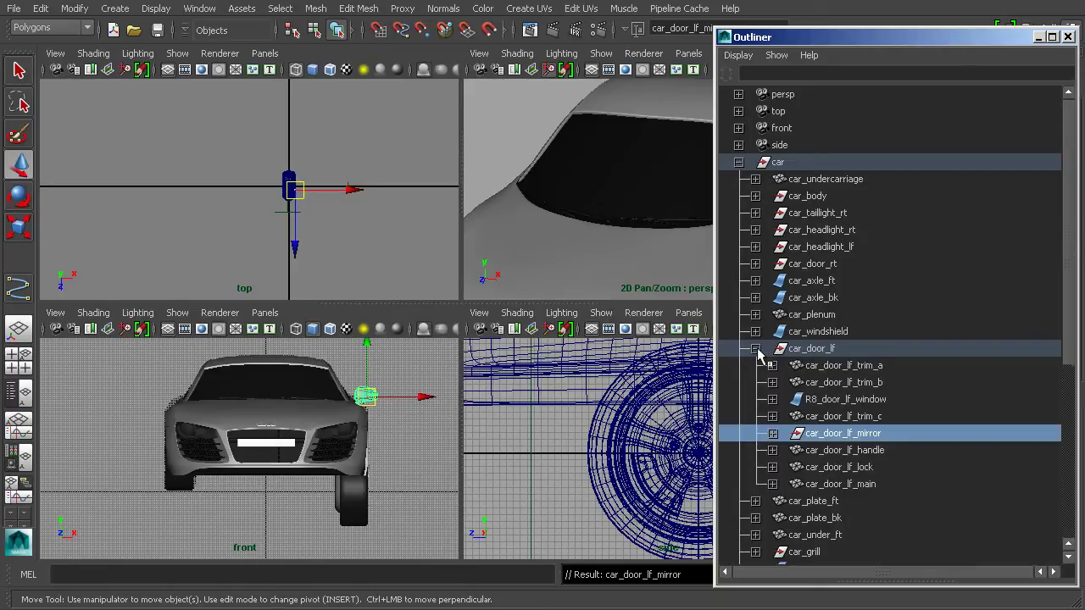
{"action": "left_click", "coordinate": [772, 434]}
{"action": "left_click", "coordinate": [772, 434]}
{"action": "scroll", "coordinate": [1070, 351], "scroll_direction": "down", "scroll_amount": 1}
{"action": "scroll", "coordinate": [1070, 351], "scroll_direction": "down", "scroll_amount": 3}
{"action": "left_click", "coordinate": [772, 314]}
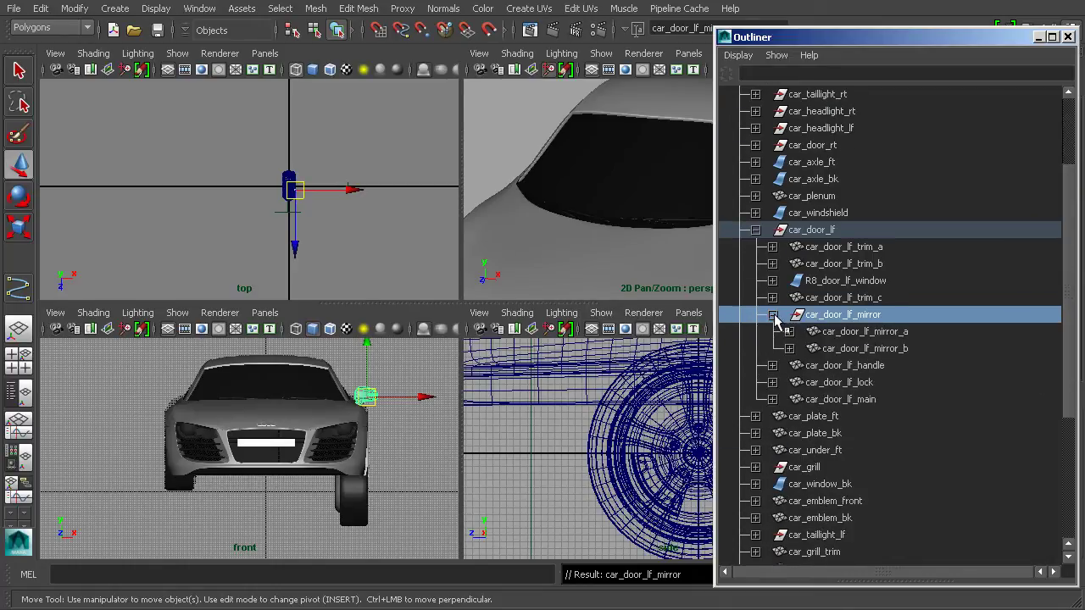
{"action": "left_click", "coordinate": [772, 314]}
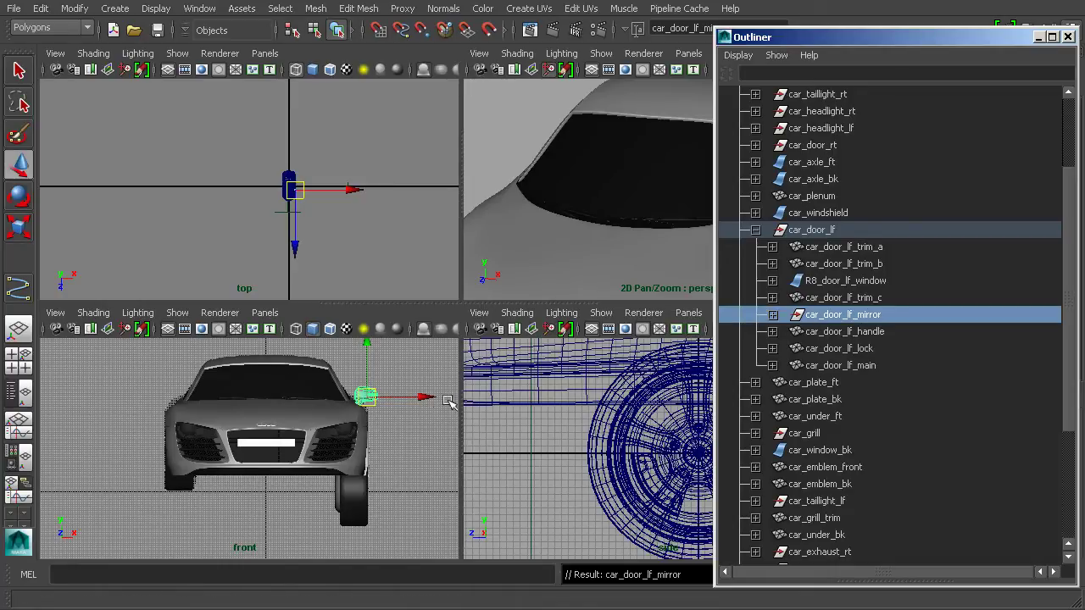
- Put the left door mirror into a new group with its pivot at the origin, and duplicate that group
{"action": "key", "text": "ctrl+g"}
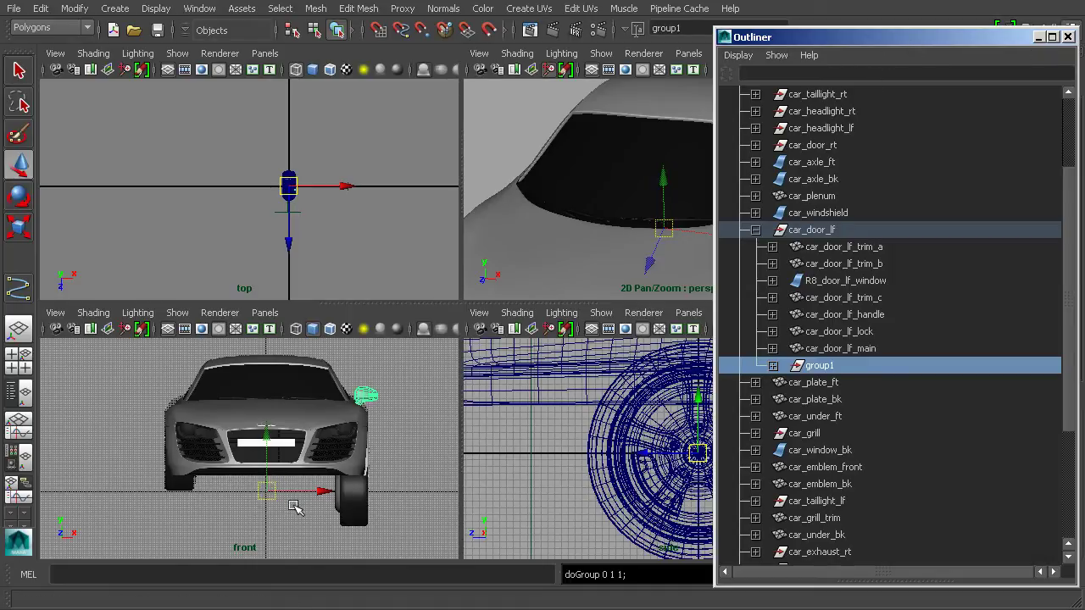
{"action": "left_click", "coordinate": [1038, 37]}
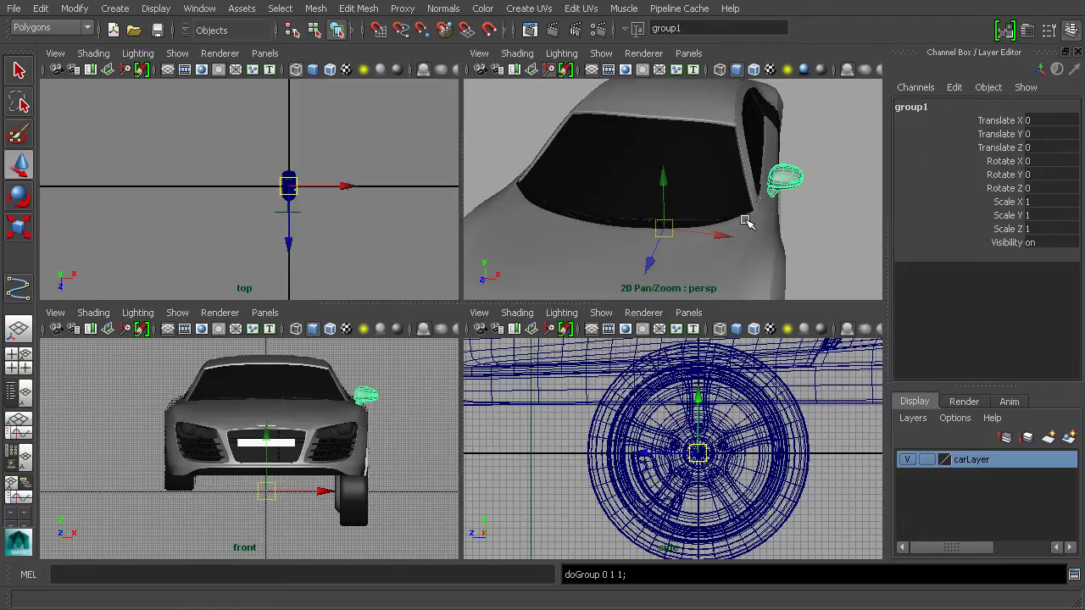
{"action": "key", "text": "ctrl+g"}
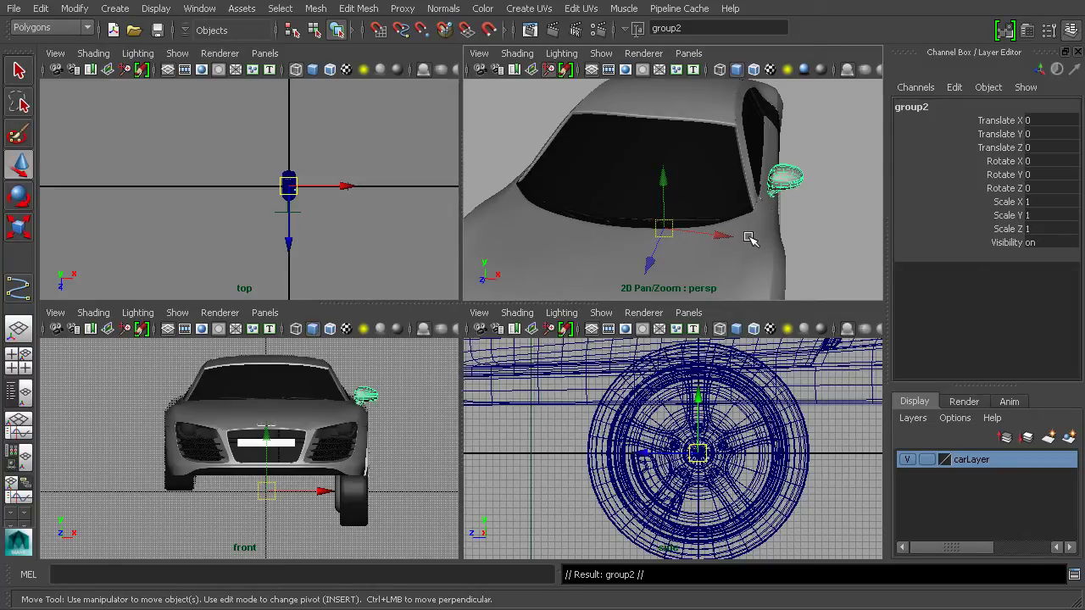
- Flip the duplicated group to the car's opposite side with a Scale X of -1, displaying the perspective view in wireframe
{"action": "middle_click_drag", "start_coordinate": [772, 221], "coordinate": [782, 179], "text": "alt"}
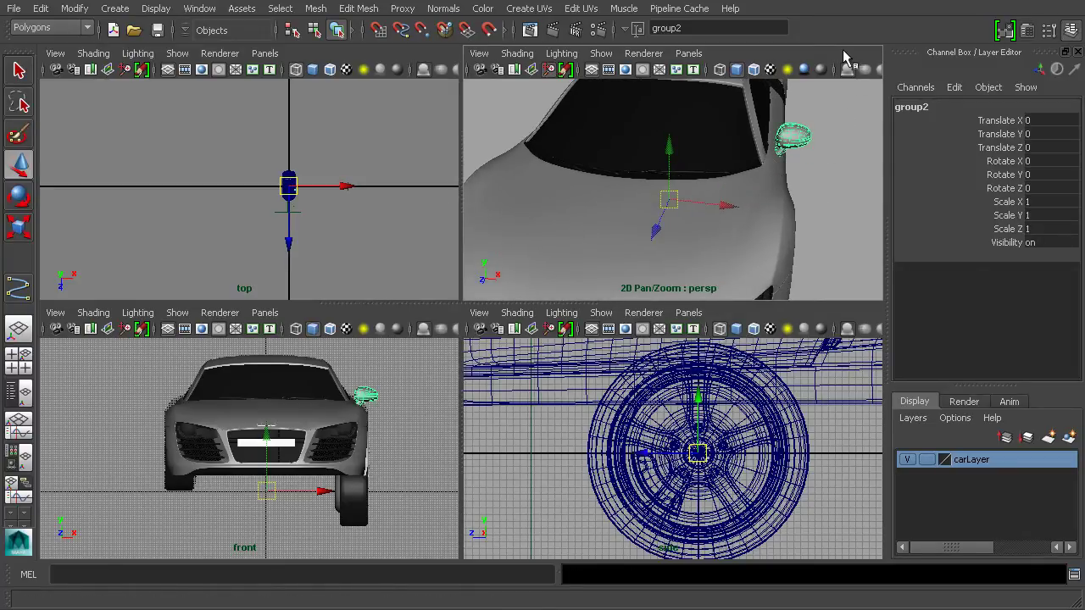
{"action": "key", "text": "space"}
{"action": "middle_click_drag", "start_coordinate": [748, 305], "coordinate": [758, 325]}
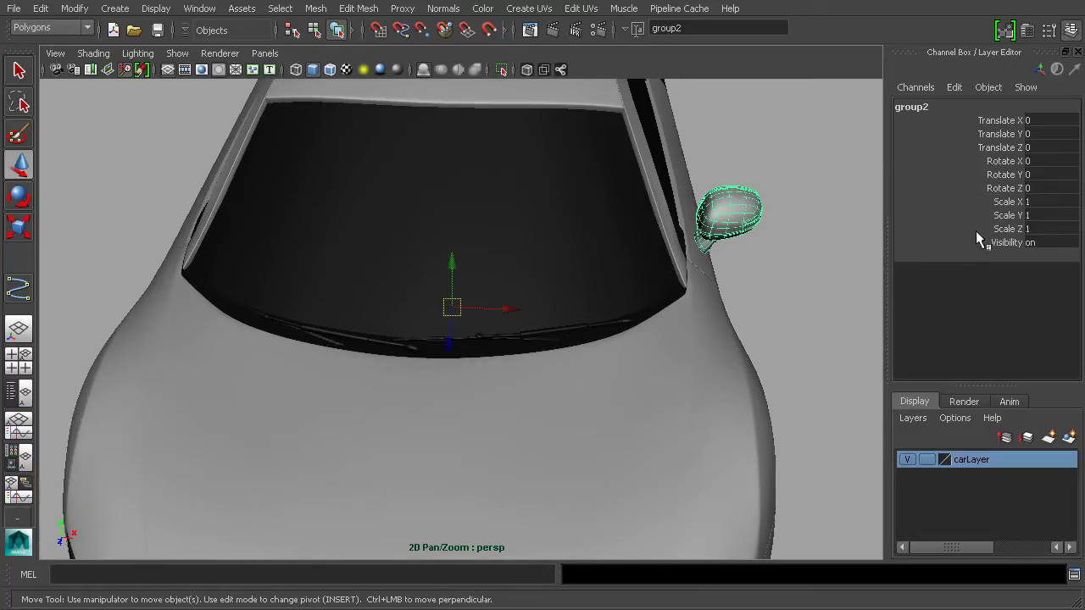
{"action": "left_click", "coordinate": [1001, 203]}
{"action": "mouse_move", "coordinate": [797, 281]}
{"action": "middle_mouse_down"}
{"action": "mouse_move", "coordinate": [763, 296]}
{"action": "mouse_move", "coordinate": [811, 273]}
{"action": "mouse_move", "coordinate": [463, 300]}
{"action": "middle_mouse_up"}
{"action": "left_click", "coordinate": [93, 52]}
{"action": "left_click", "coordinate": [100, 78]}
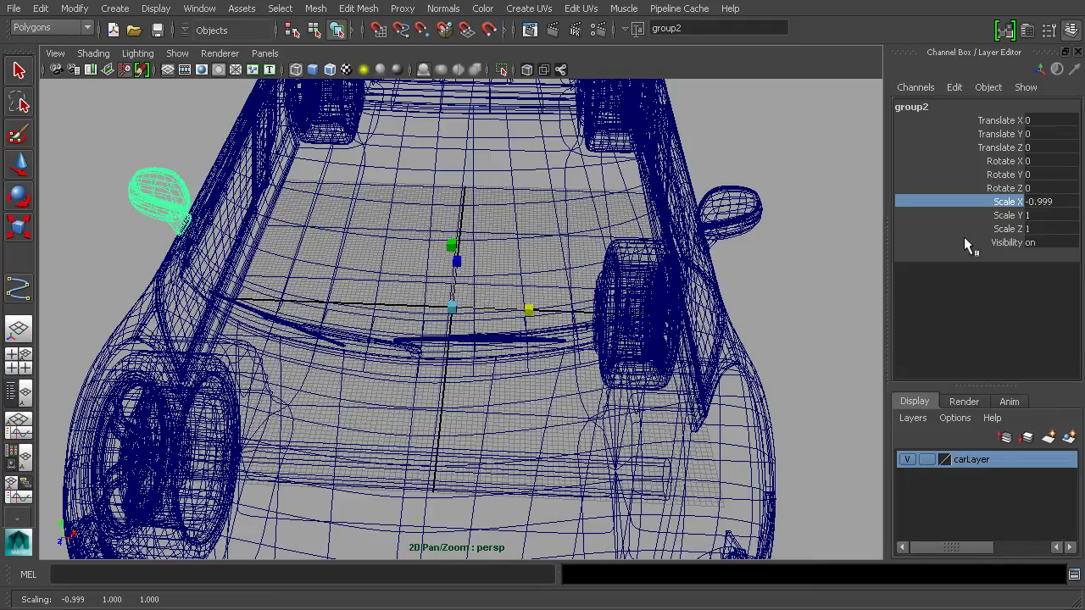
{"action": "double_click", "coordinate": [1065, 203]}
{"action": "type", "text": "-1"}
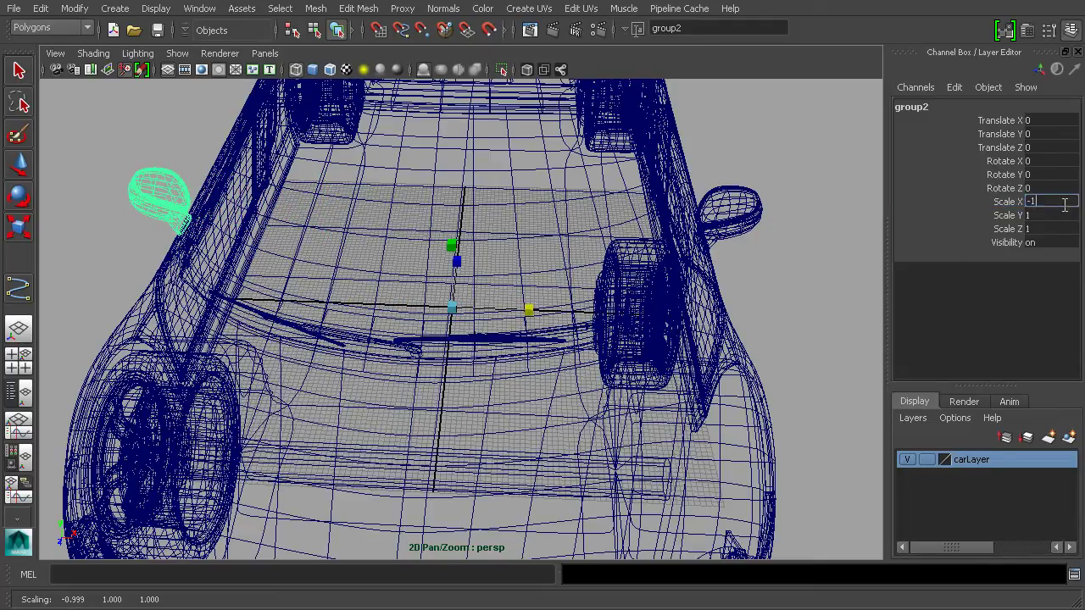
{"action": "key", "text": "Return"}
- Switch the perspective view back to smooth shading for all objects
{"action": "left_click", "coordinate": [93, 53]}
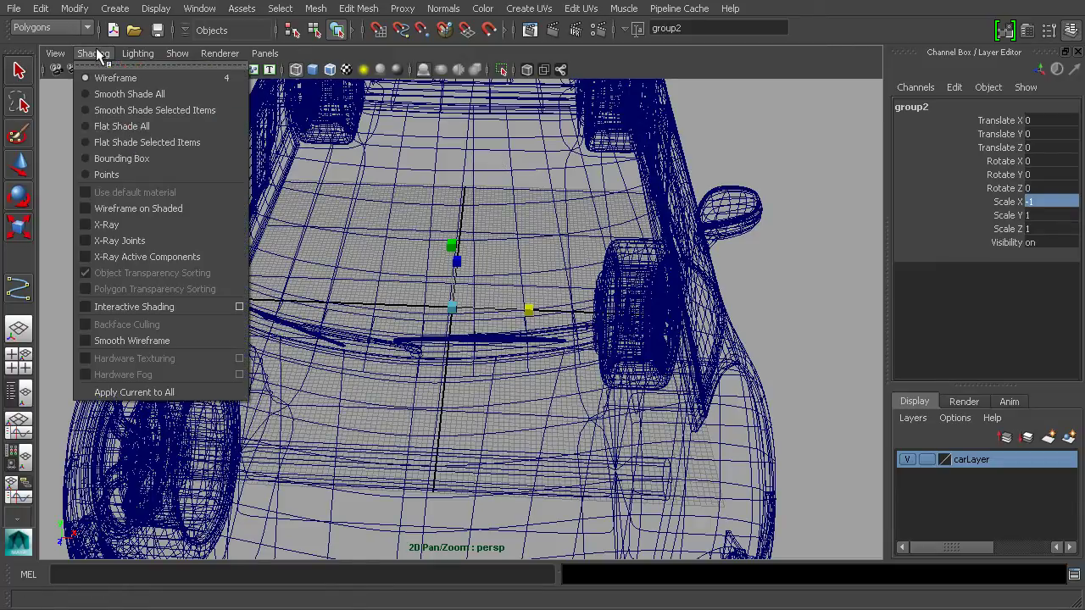
{"action": "left_click", "coordinate": [110, 93]}
{"action": "left_click_drag", "start_coordinate": [529, 195], "coordinate": [609, 263], "text": "alt"}
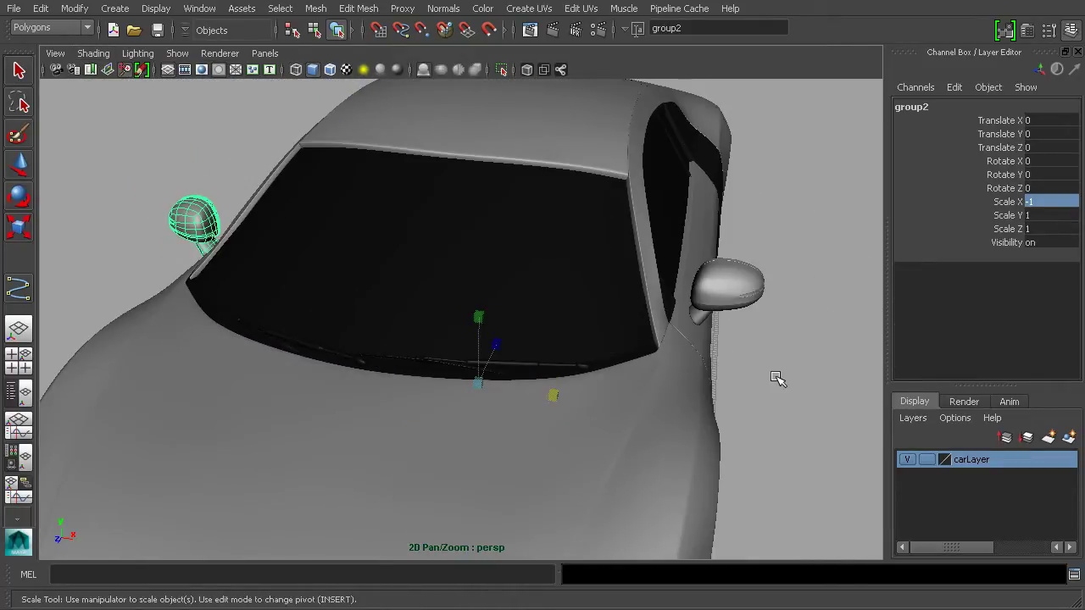
- Freeze the mirrored group's transformations and clear the selection
{"action": "left_click", "coordinate": [75, 8]}
{"action": "left_click", "coordinate": [101, 65]}
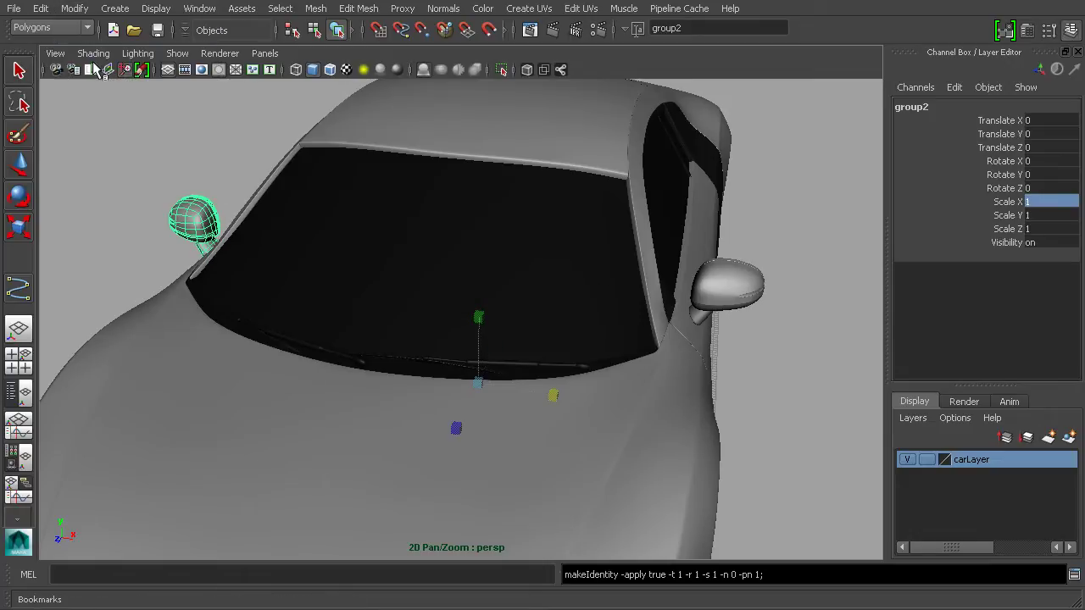
{"action": "left_click_drag", "start_coordinate": [305, 225], "coordinate": [368, 234], "text": "alt"}
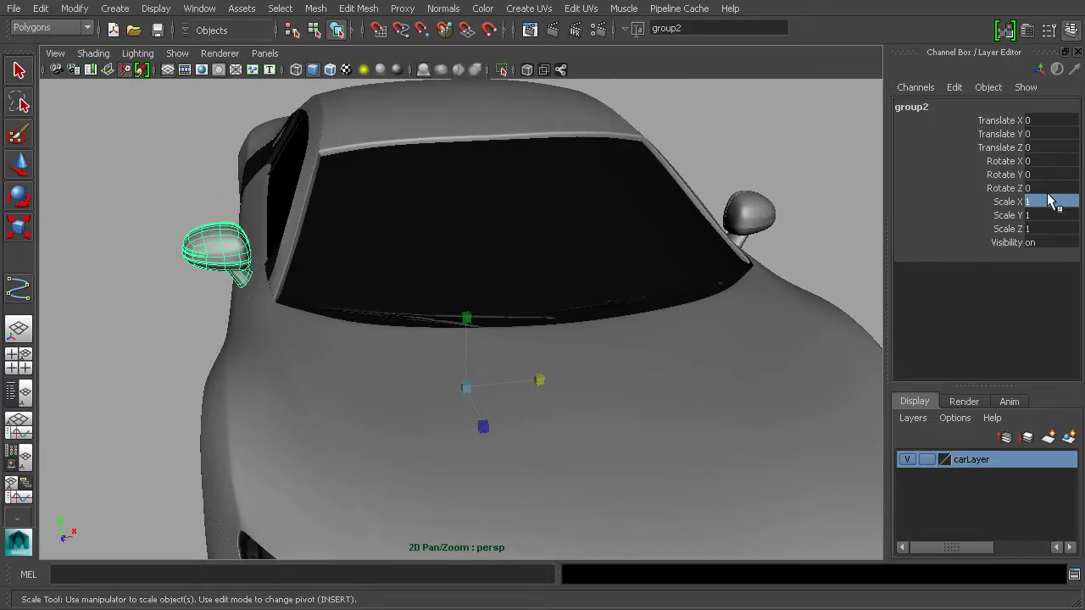
{"action": "key", "text": "w"}
{"action": "left_click", "coordinate": [169, 189]}
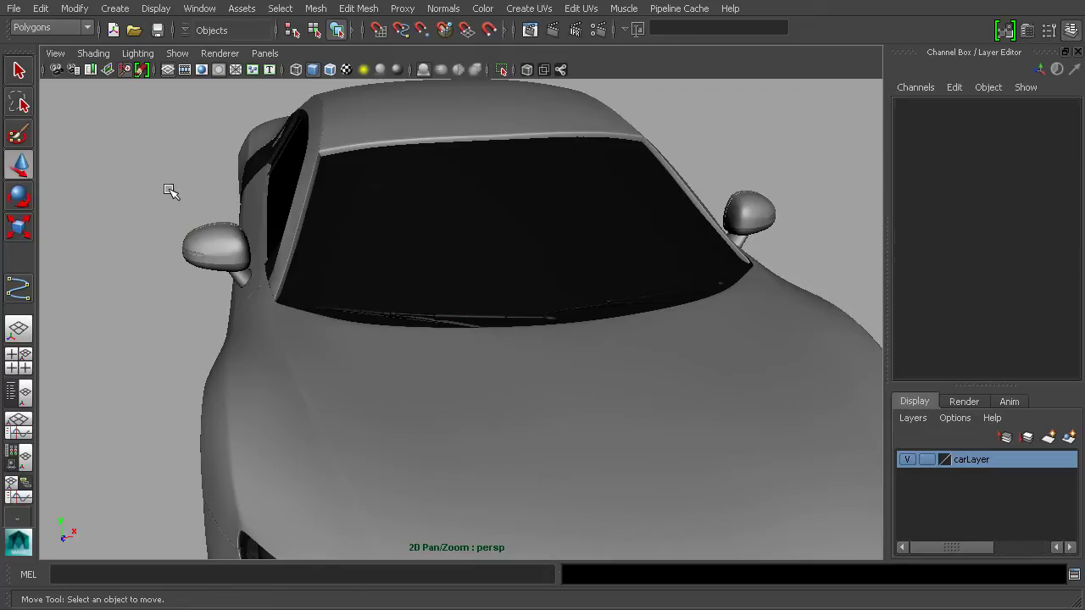
- Inspect the door mirrors on both sides of the car and check the left mirror group's transform values
{"action": "left_click_drag", "start_coordinate": [299, 236], "coordinate": [399, 256], "text": "alt"}
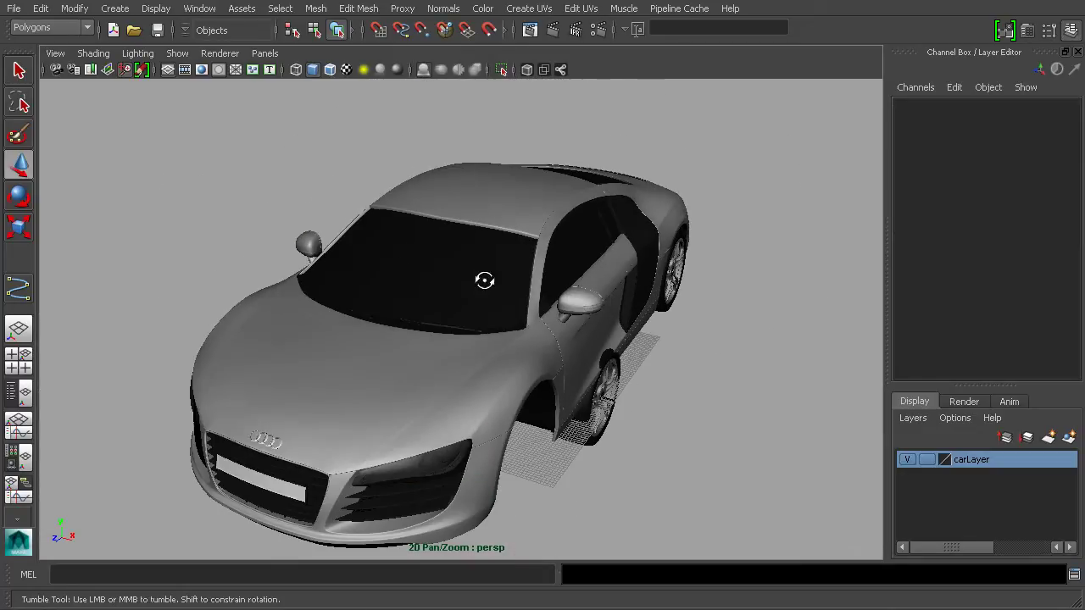
{"action": "mouse_move", "coordinate": [487, 285]}
{"action": "left_mouse_down", "text": "alt"}
{"action": "mouse_move", "coordinate": [473, 303]}
{"action": "mouse_move", "coordinate": [482, 286]}
{"action": "left_mouse_up", "text": "alt"}
{"action": "scroll", "coordinate": [527, 284], "scroll_direction": "up", "scroll_amount": 3}
{"action": "left_click", "coordinate": [637, 300]}
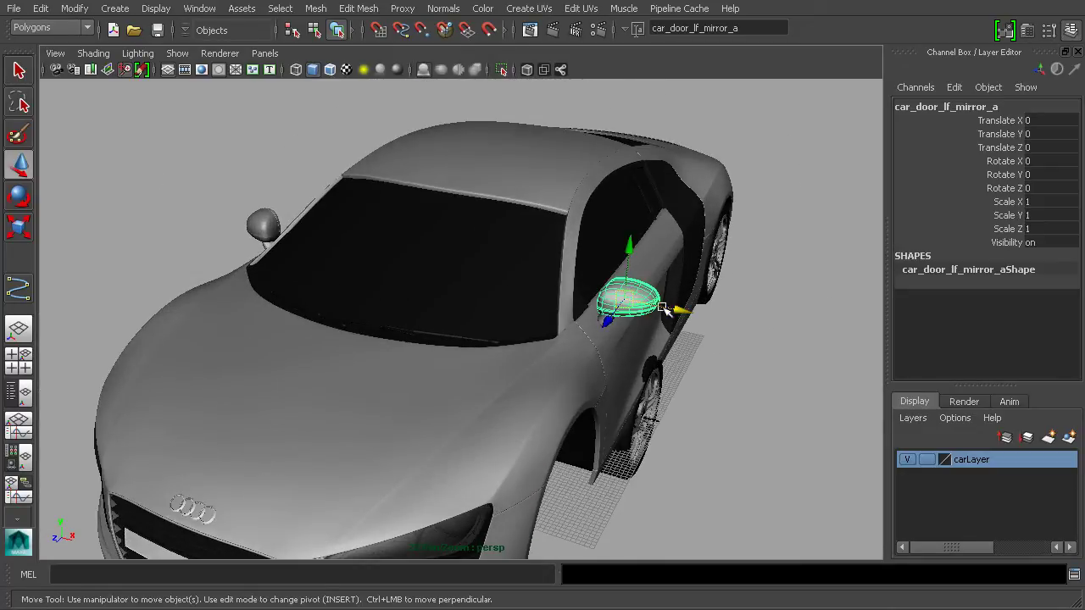
{"action": "key", "text": "Up"}
{"action": "scroll", "coordinate": [688, 322], "scroll_direction": "up", "scroll_amount": 3}
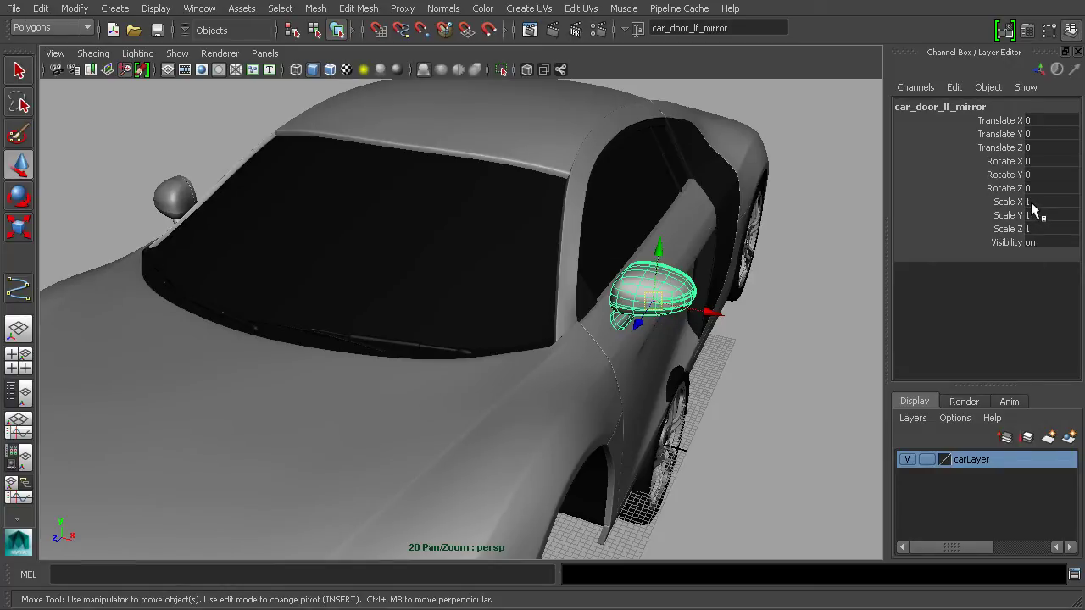
{"action": "key", "text": "a"}
{"action": "left_click", "coordinate": [644, 392]}
{"action": "left_click_drag", "start_coordinate": [644, 392], "coordinate": [610, 399], "text": "alt"}
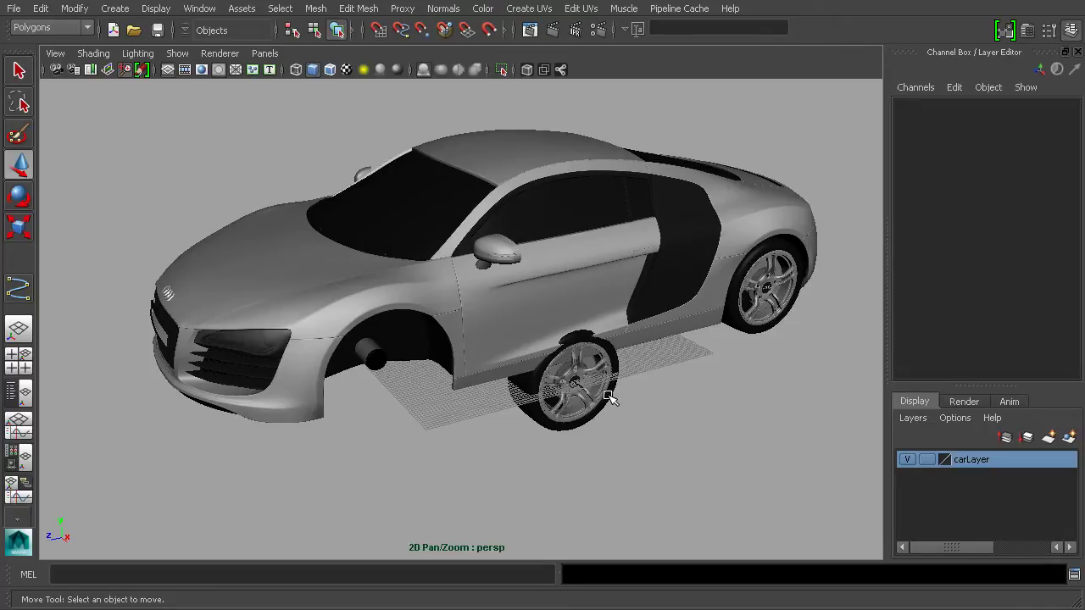
- Hide carLayer and select the existing bolt in the detached front wheel's hub
{"action": "left_click_drag", "start_coordinate": [607, 395], "coordinate": [588, 347], "text": "alt"}
{"action": "scroll", "coordinate": [587, 346], "scroll_direction": "up", "scroll_amount": 2}
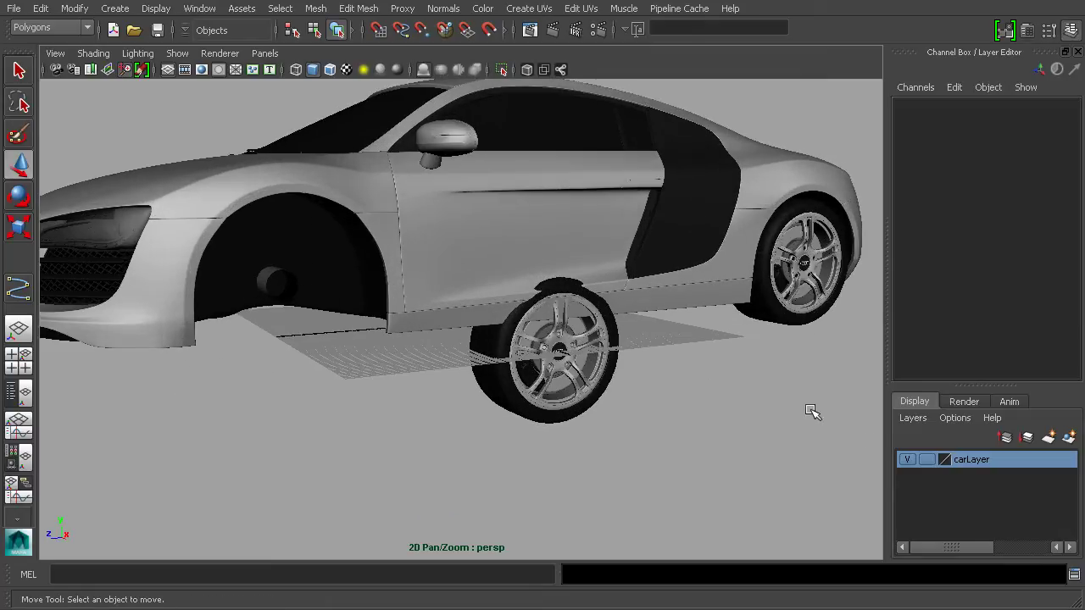
{"action": "left_click", "coordinate": [906, 459]}
{"action": "left_click_drag", "start_coordinate": [678, 374], "coordinate": [649, 364], "text": "alt"}
{"action": "scroll", "coordinate": [656, 375], "scroll_direction": "up", "scroll_amount": 3}
{"action": "middle_click_drag", "start_coordinate": [656, 374], "coordinate": [608, 313], "text": "alt"}
{"action": "scroll", "coordinate": [608, 312], "scroll_direction": "up", "scroll_amount": 5}
{"action": "left_click", "coordinate": [346, 258]}
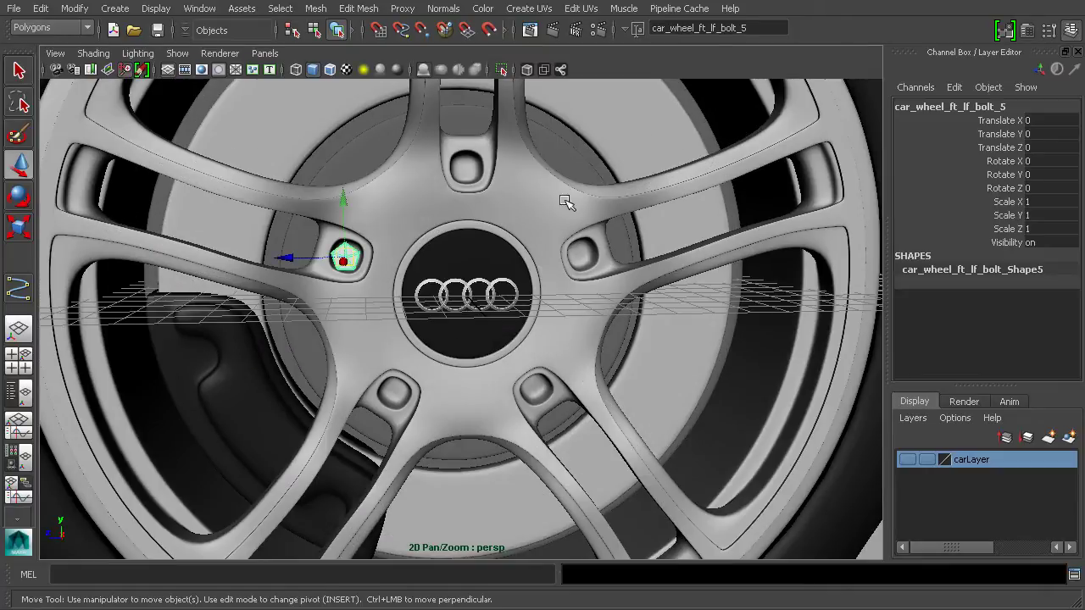
- Examine the selected wheel bolt up close and the other bolt holes around the hub
{"action": "scroll", "coordinate": [644, 258], "scroll_direction": "down", "scroll_amount": 5}
{"action": "left_click_drag", "start_coordinate": [510, 272], "coordinate": [571, 287], "text": "alt"}
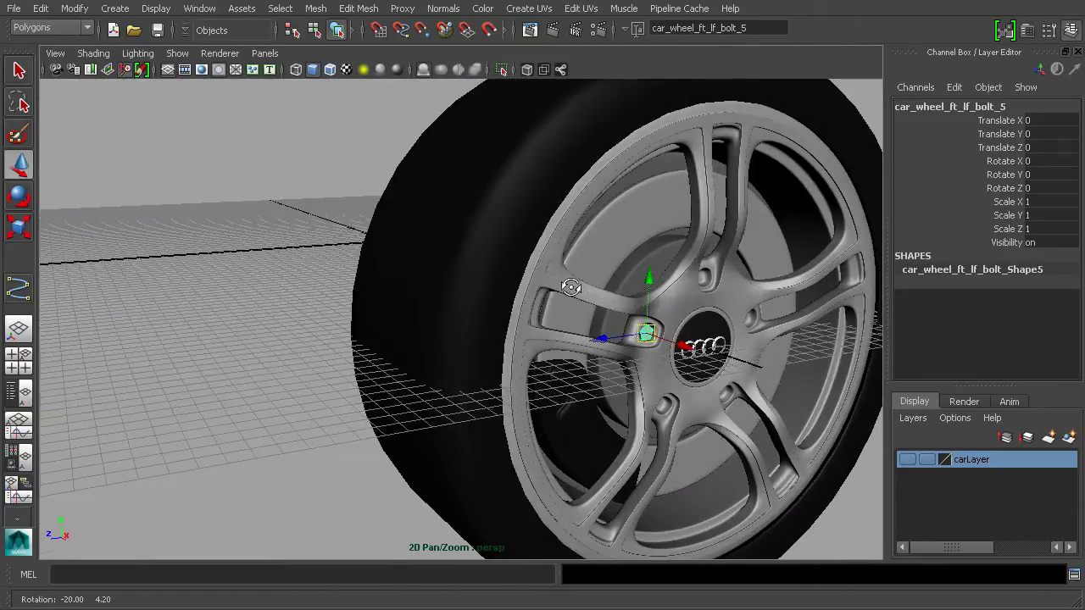
{"action": "middle_click_drag", "start_coordinate": [730, 305], "coordinate": [570, 271], "text": "alt"}
{"action": "key", "text": "f"}
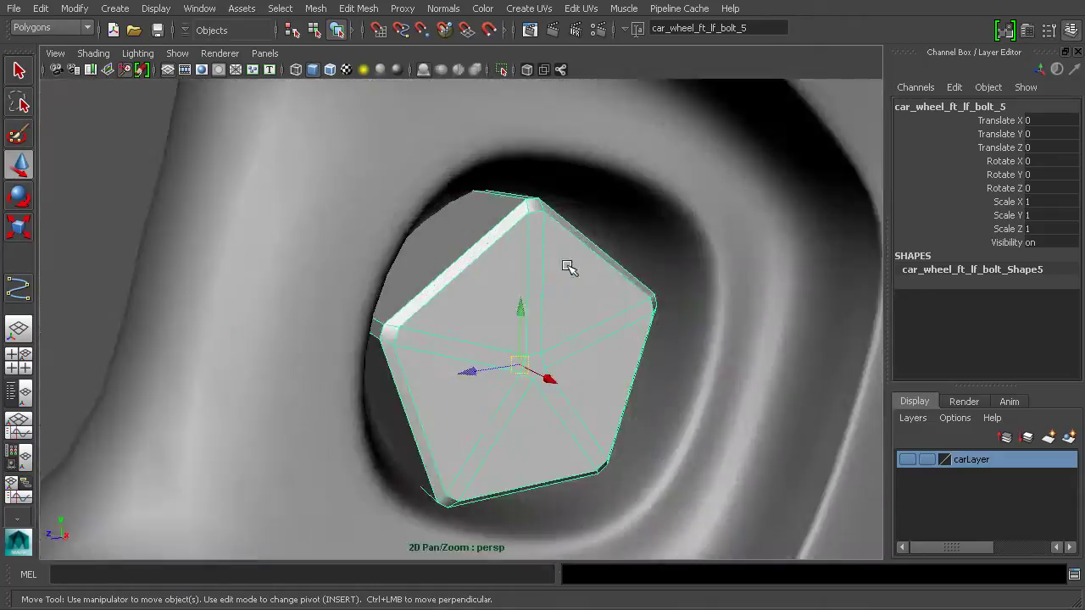
{"action": "scroll", "coordinate": [582, 267], "scroll_direction": "down", "scroll_amount": 5}
{"action": "scroll", "coordinate": [594, 266], "scroll_direction": "down", "scroll_amount": 2}
{"action": "left_click_drag", "start_coordinate": [594, 266], "coordinate": [622, 288], "text": "alt"}
{"action": "middle_click_drag", "start_coordinate": [622, 288], "coordinate": [533, 261], "text": "alt"}
{"action": "left_click_drag", "start_coordinate": [533, 261], "coordinate": [519, 276], "text": "alt"}
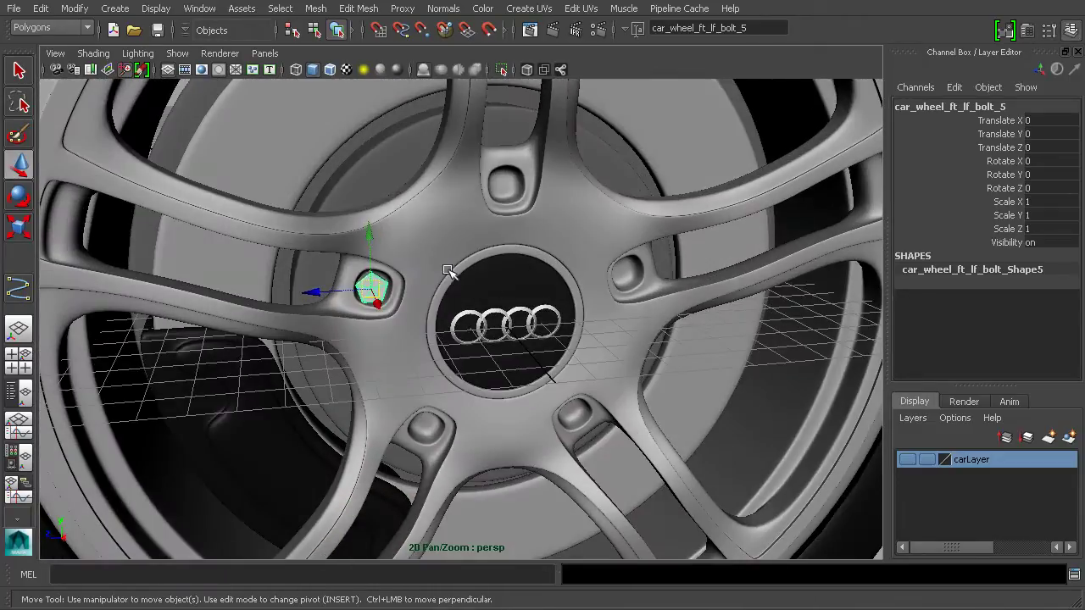
{"action": "left_click_drag", "start_coordinate": [612, 296], "coordinate": [510, 214], "text": "alt"}
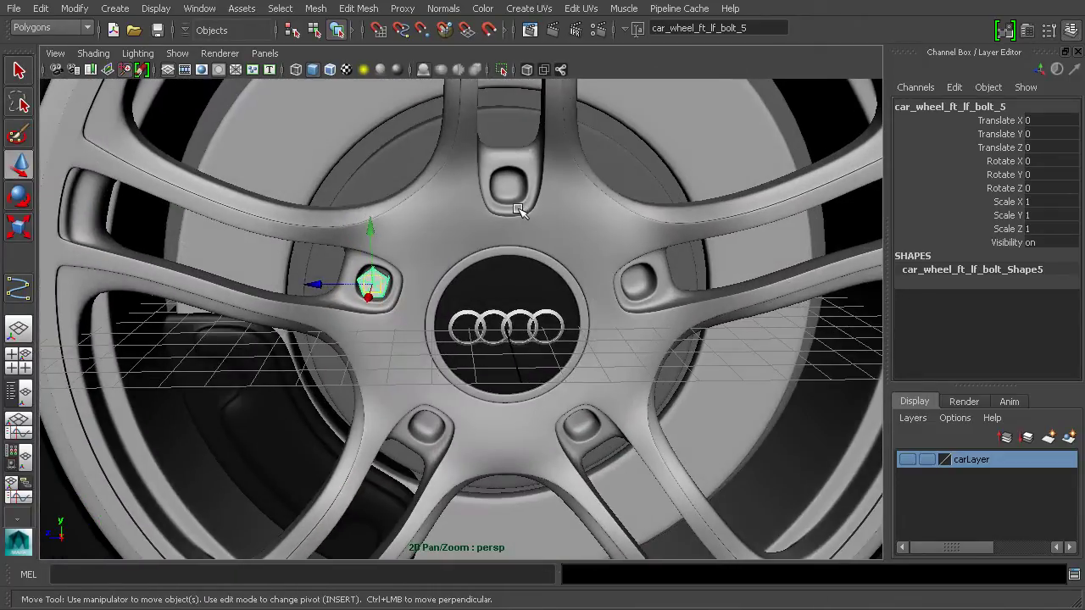
{"action": "scroll", "coordinate": [542, 237], "scroll_direction": "down", "scroll_amount": 3}
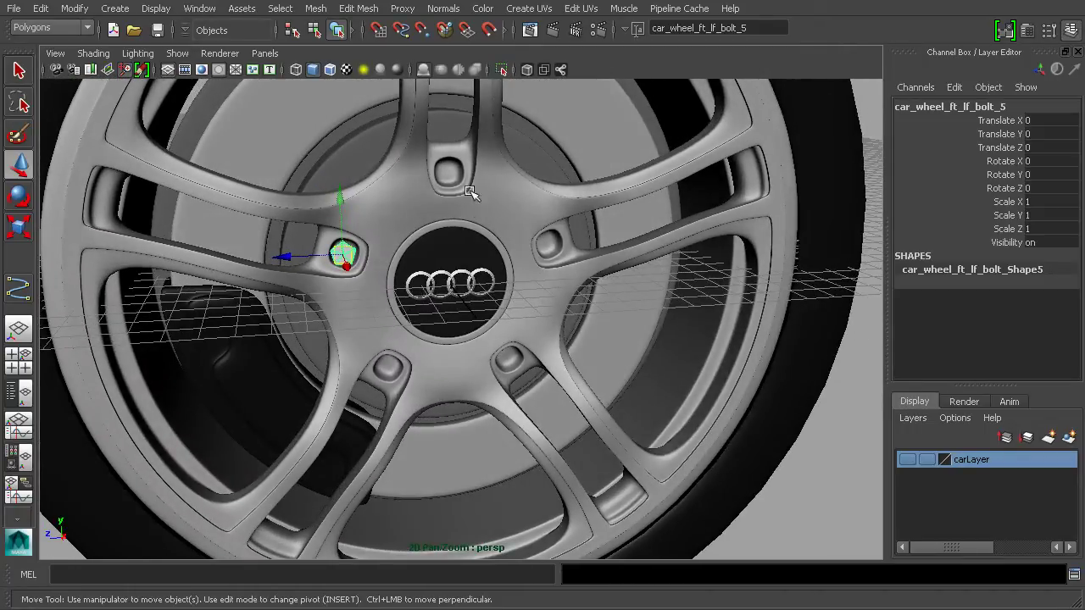
{"action": "left_click_drag", "start_coordinate": [586, 293], "coordinate": [640, 311], "text": "alt"}
{"action": "scroll", "coordinate": [602, 286], "scroll_direction": "down", "scroll_amount": 3}
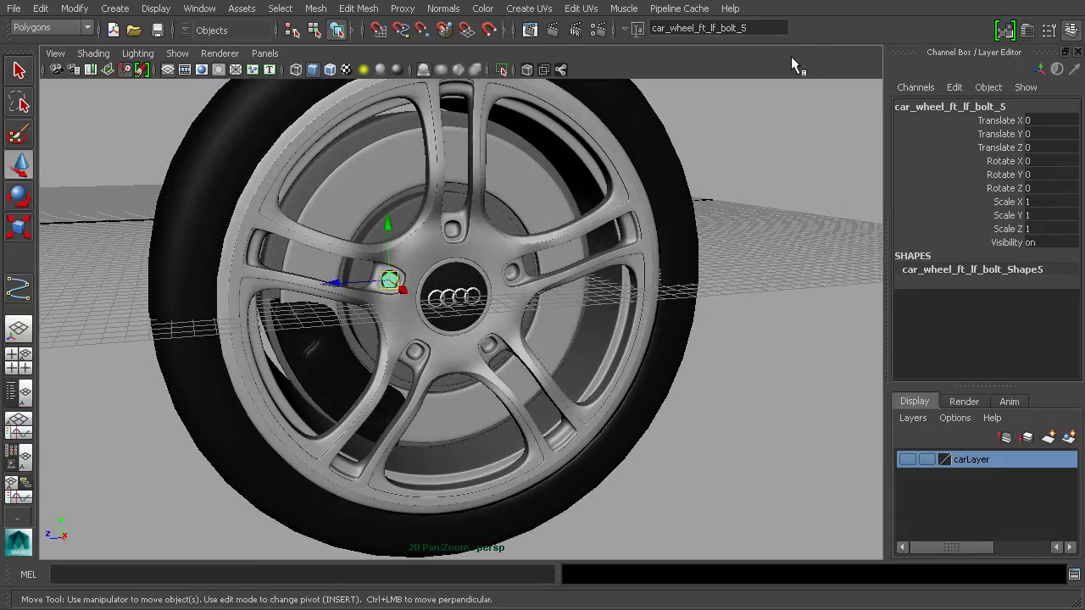
- Switch to the side view and frame the wheel hub with its five bolt holes
{"action": "key", "text": "space"}
{"action": "key", "text": "space"}
{"action": "middle_click_drag", "start_coordinate": [560, 423], "coordinate": [470, 426], "text": "alt"}
{"action": "scroll", "coordinate": [483, 407], "scroll_direction": "up", "scroll_amount": 4}
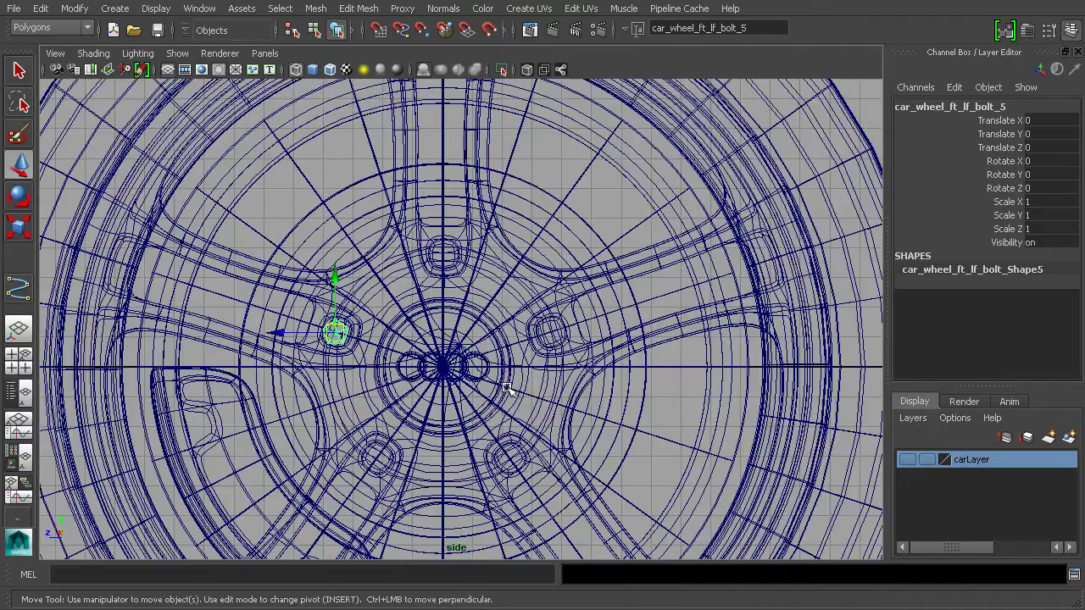
{"action": "middle_click_drag", "start_coordinate": [500, 414], "coordinate": [516, 418], "text": "alt"}
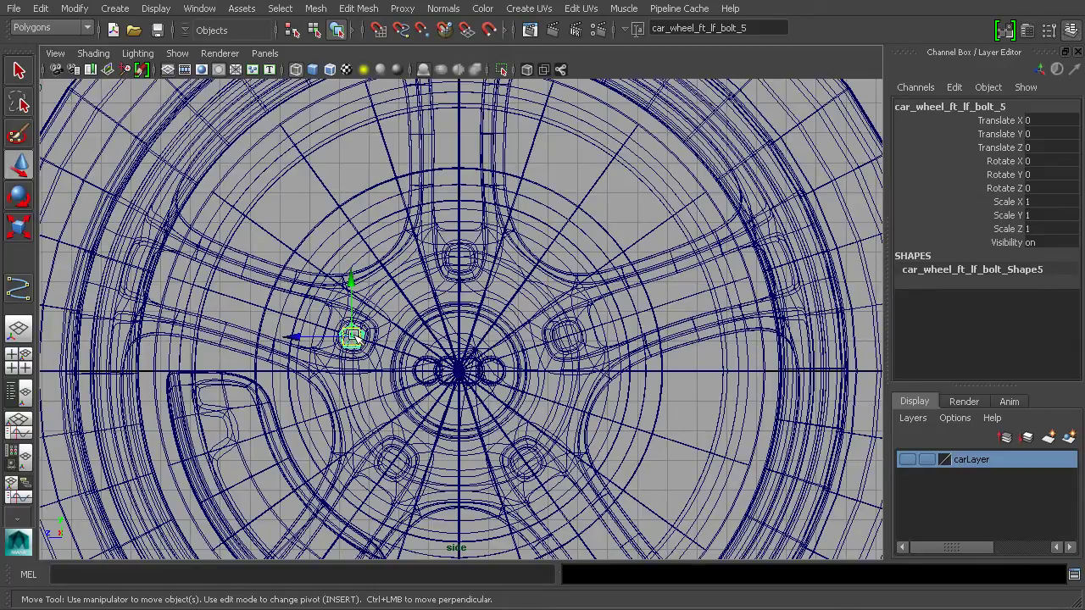
- Try placing a duplicate of the bolt by hand in the hub's uppermost bolt hole
{"action": "key", "text": "ctrl+d"}
{"action": "left_click_drag", "start_coordinate": [355, 339], "coordinate": [459, 261]}
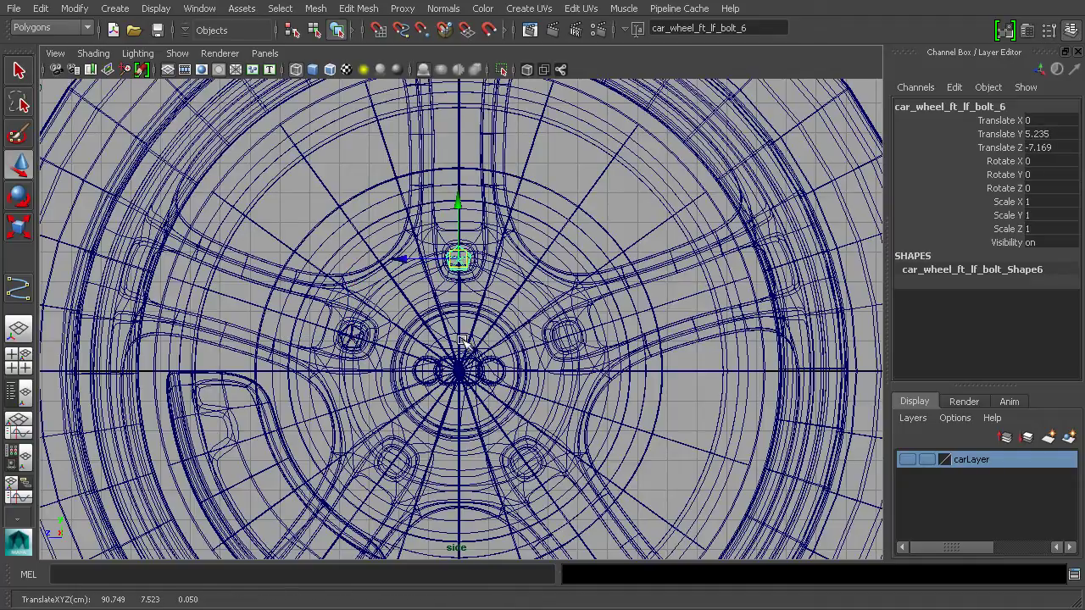
{"action": "left_click", "coordinate": [406, 336]}
- Reselect the original wheel bolt and open the Duplicate Special options
{"action": "left_click", "coordinate": [361, 337]}
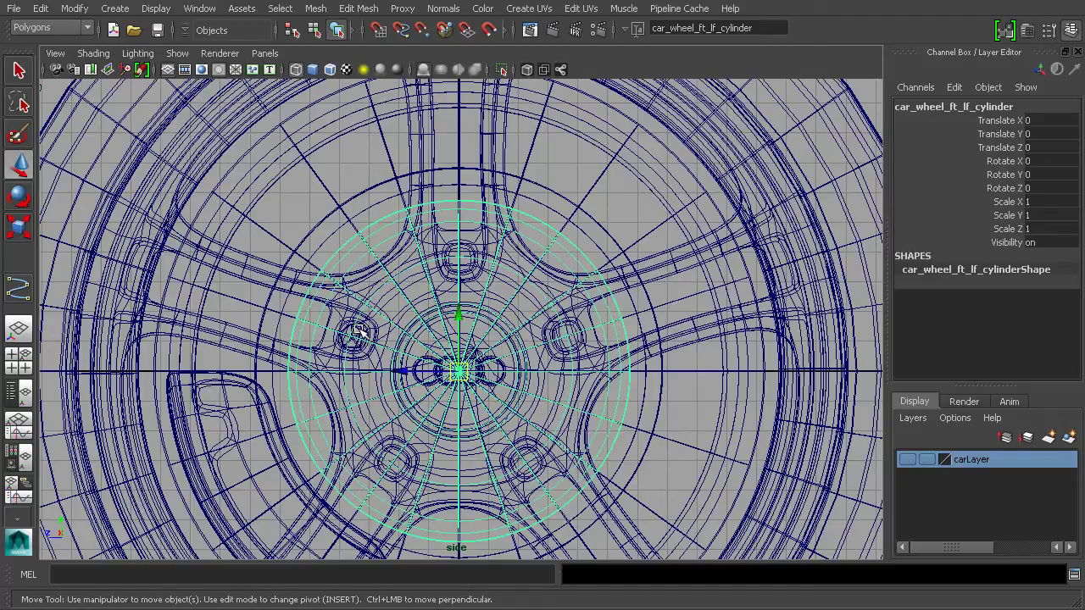
{"action": "left_click", "coordinate": [365, 336], "text": "shift"}
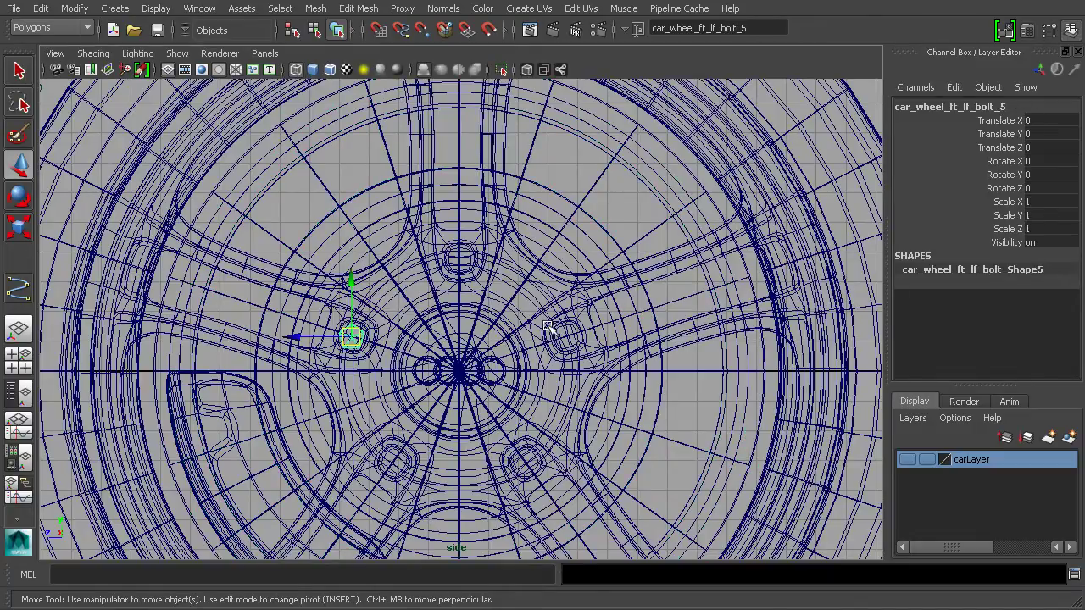
{"action": "left_click", "coordinate": [40, 9]}
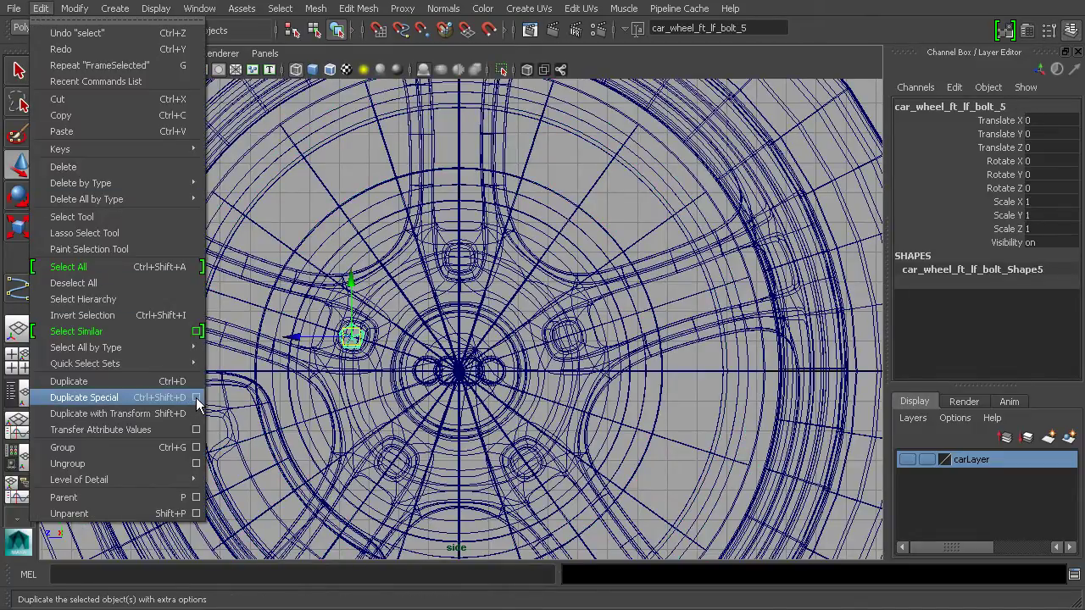
{"action": "left_click", "coordinate": [196, 398]}
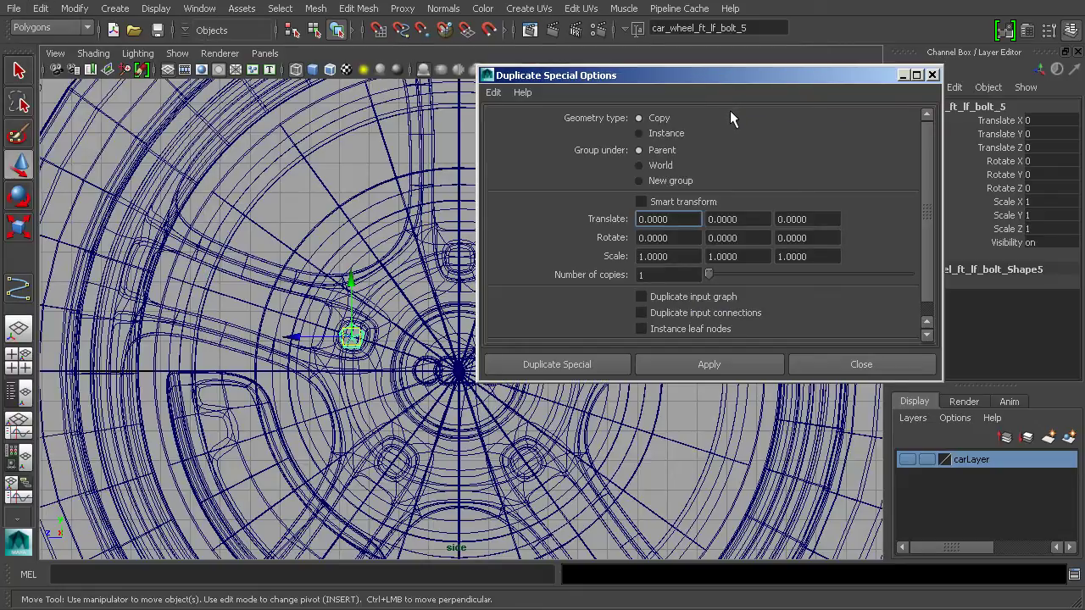
{"action": "left_click_drag", "start_coordinate": [730, 80], "coordinate": [842, 39]}
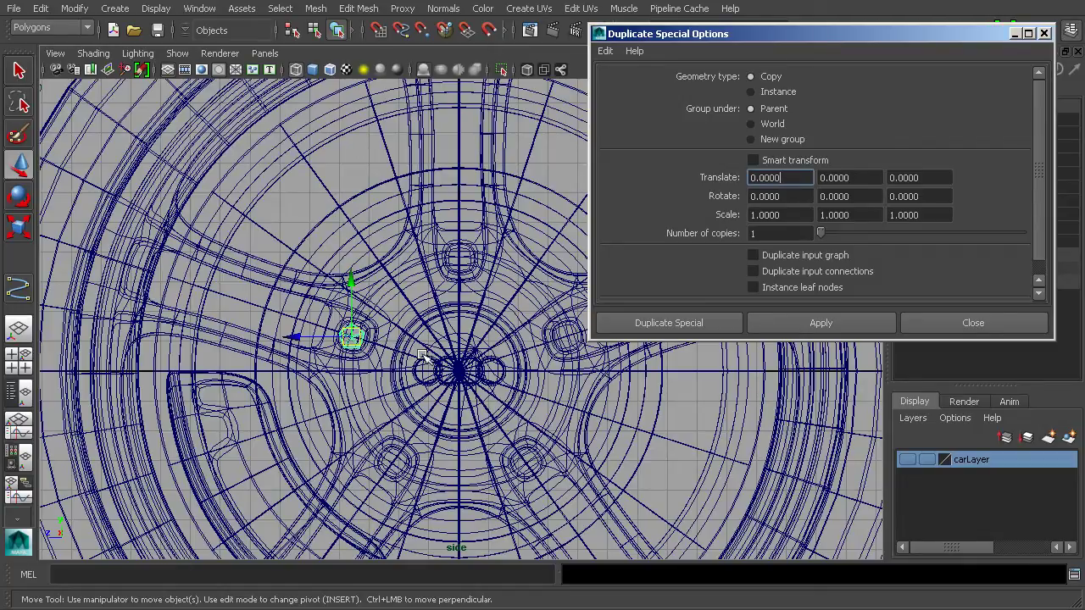
- Move the bolt's pivot to the center of the wheel, snapping it to the grid
{"action": "mouse_move", "coordinate": [466, 365]}
{"action": "middle_mouse_down", "text": "alt"}
{"action": "mouse_move", "coordinate": [370, 351]}
{"action": "mouse_move", "coordinate": [442, 354]}
{"action": "middle_mouse_up", "text": "alt"}
{"action": "scroll", "coordinate": [375, 351], "scroll_direction": "up", "scroll_amount": 3}
{"action": "scroll", "coordinate": [432, 353], "scroll_direction": "up", "scroll_amount": 2}
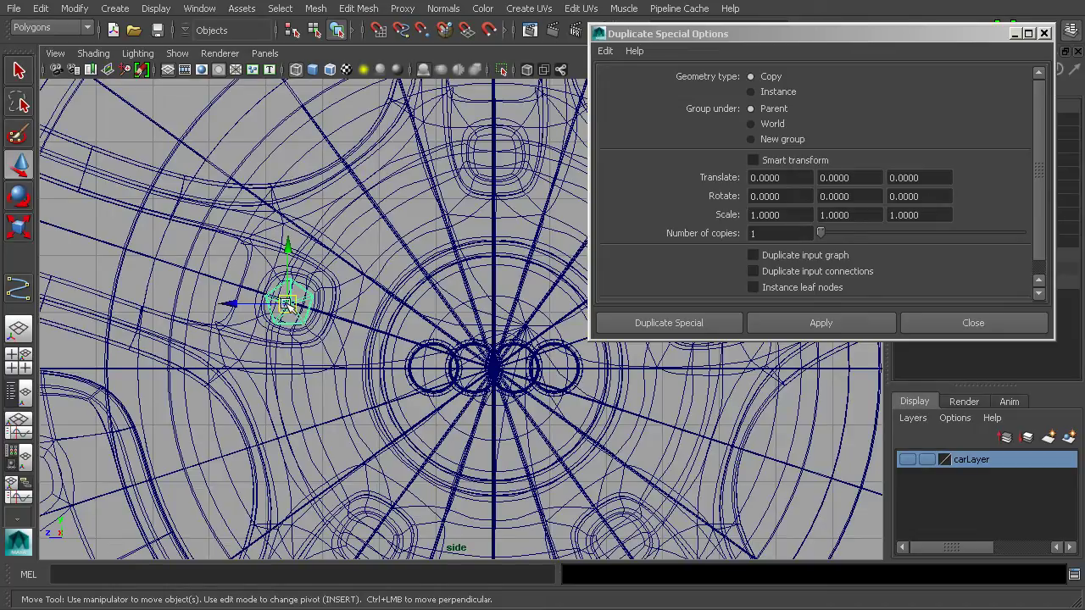
{"action": "key", "text": "Insert"}
{"action": "mouse_move", "coordinate": [289, 307]}
{"action": "left_mouse_down"}
{"action": "mouse_move", "coordinate": [303, 327]}
{"action": "mouse_move", "coordinate": [306, 315]}
{"action": "mouse_move", "coordinate": [496, 370]}
{"action": "left_mouse_up"}
{"action": "key", "text": "Insert"}
{"action": "key", "text": "Insert"}
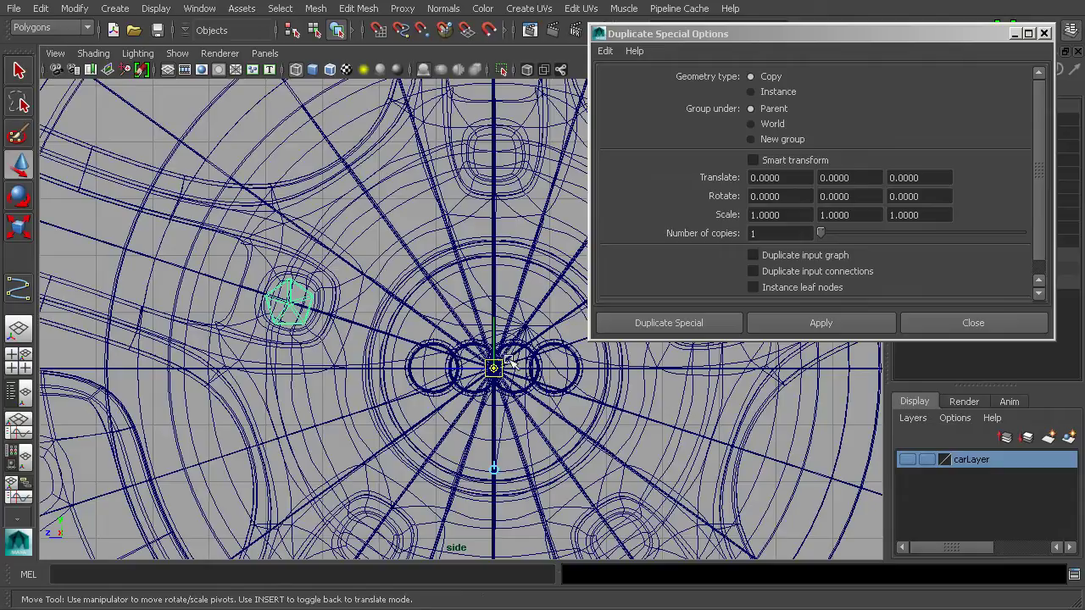
{"action": "mouse_move", "coordinate": [495, 368]}
{"action": "left_mouse_down"}
{"action": "mouse_move", "coordinate": [532, 370]}
{"action": "mouse_move", "coordinate": [494, 369]}
{"action": "left_mouse_up"}
{"action": "key", "text": "x"}
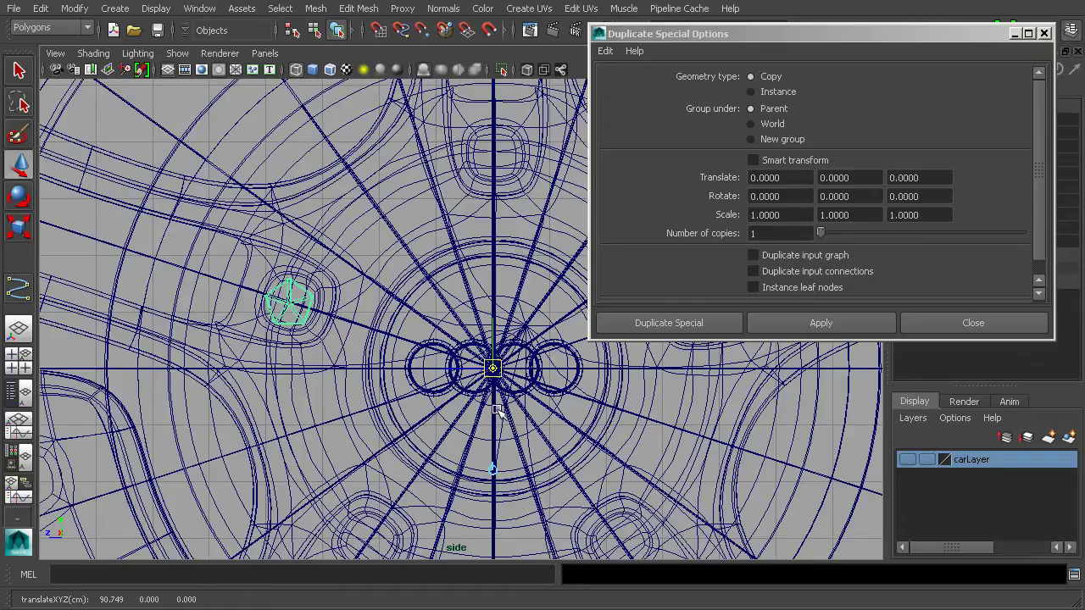
{"action": "key", "text": "Insert"}
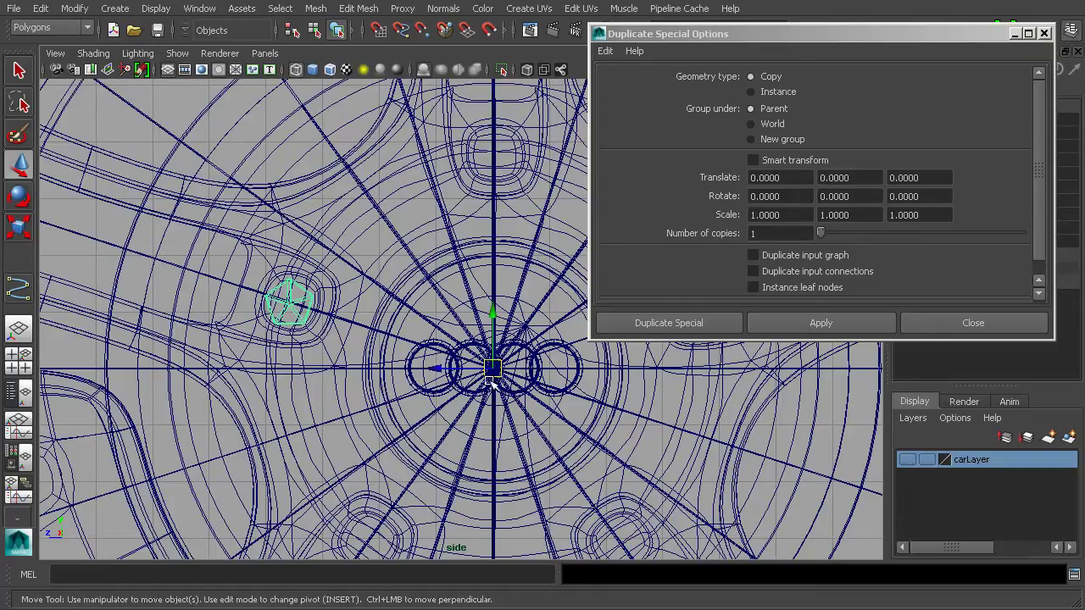
- Try rotating the bolt about the wheel's center, undoing each test rotation
{"action": "key", "text": "e"}
{"action": "left_click_drag", "start_coordinate": [508, 310], "coordinate": [531, 352]}
{"action": "key", "text": "ctrl+z"}
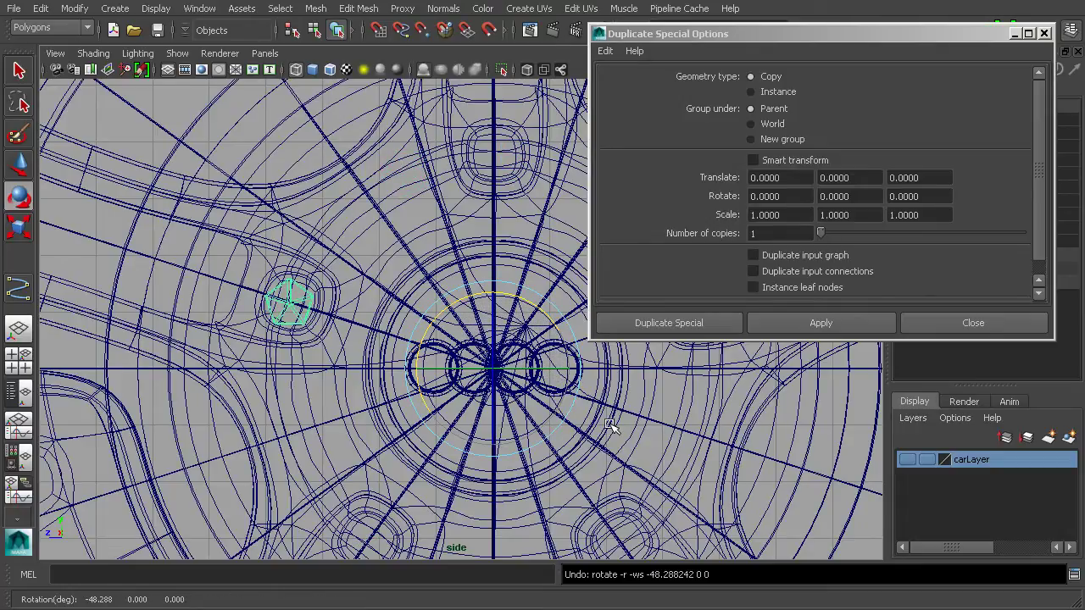
{"action": "left_click_drag", "start_coordinate": [755, 35], "coordinate": [804, 22]}
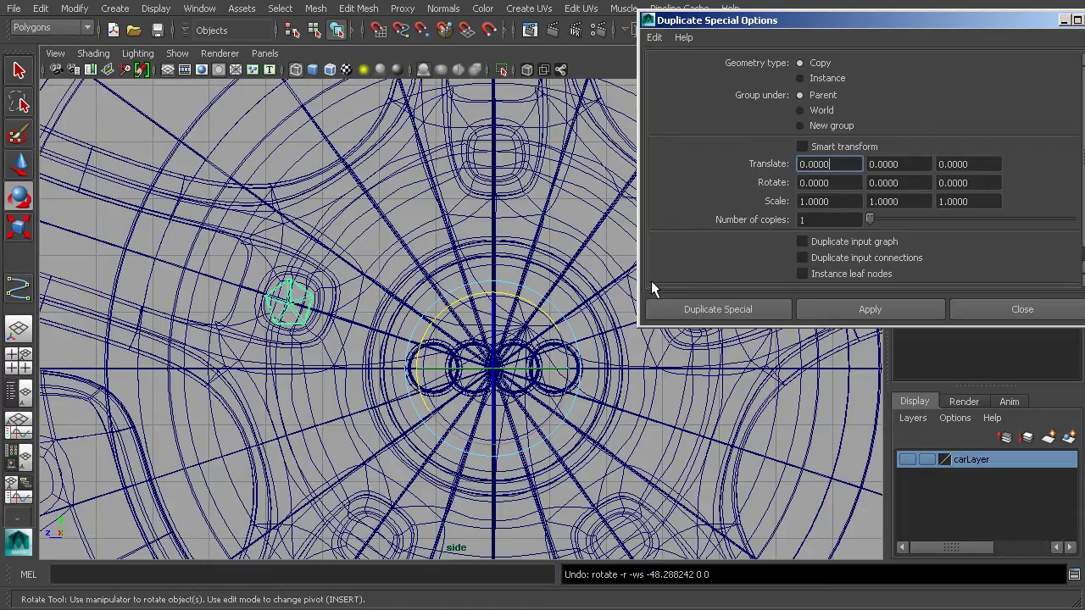
{"action": "middle_click_drag", "start_coordinate": [552, 297], "coordinate": [464, 266], "text": "alt"}
{"action": "scroll", "coordinate": [465, 267], "scroll_direction": "down", "scroll_amount": 1}
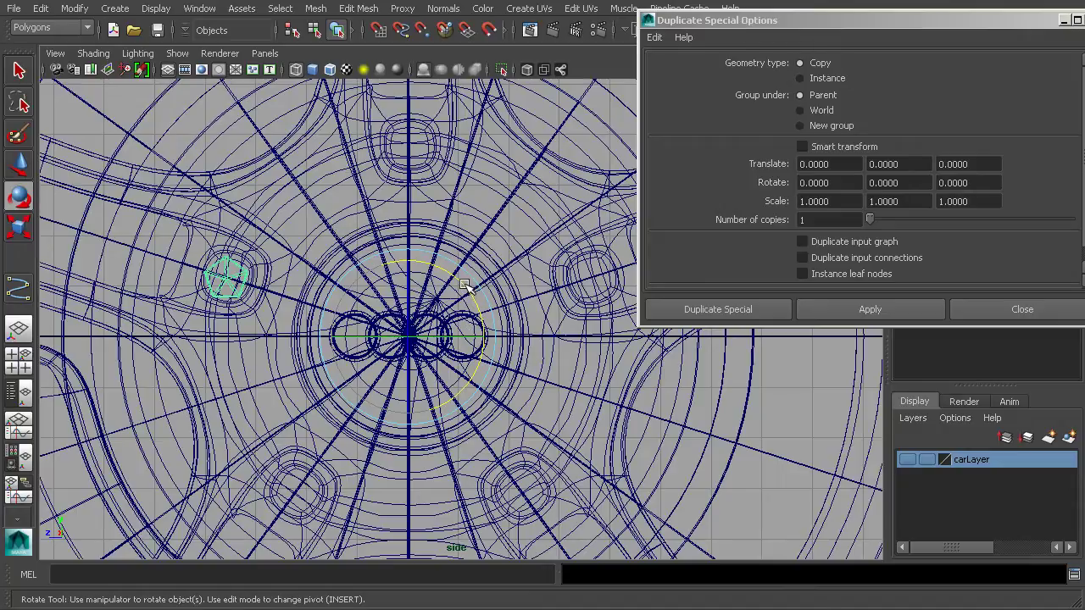
{"action": "left_click_drag", "start_coordinate": [460, 279], "coordinate": [404, 406]}
{"action": "key", "text": "ctrl+z"}
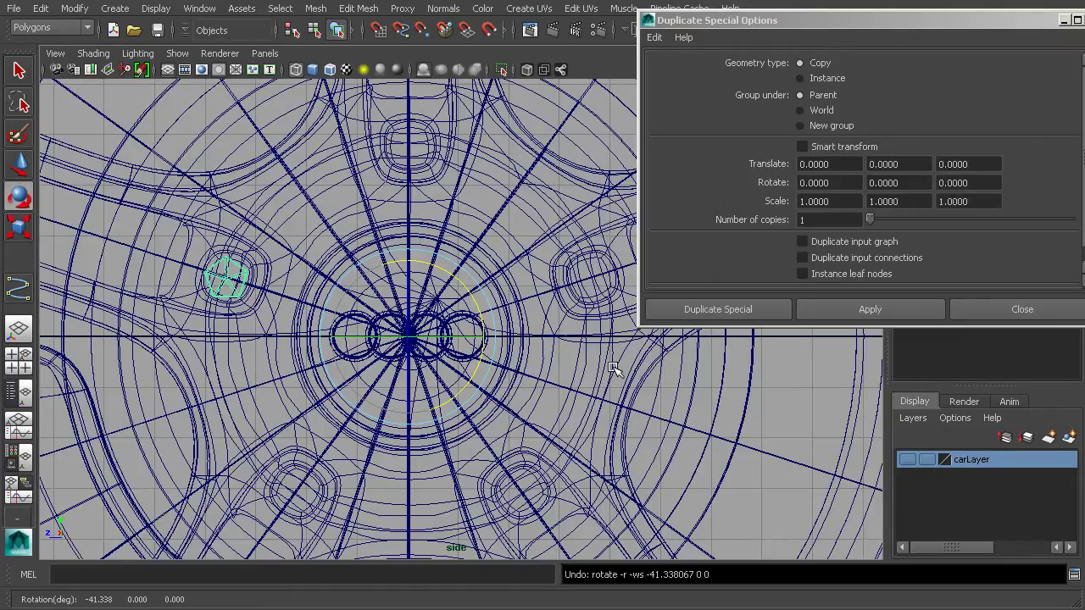
- Duplicate the bolt around the hub using Duplicate Special with a Rotate X of 72 and 4 copies
{"action": "left_click_drag", "start_coordinate": [871, 29], "coordinate": [823, 33]}
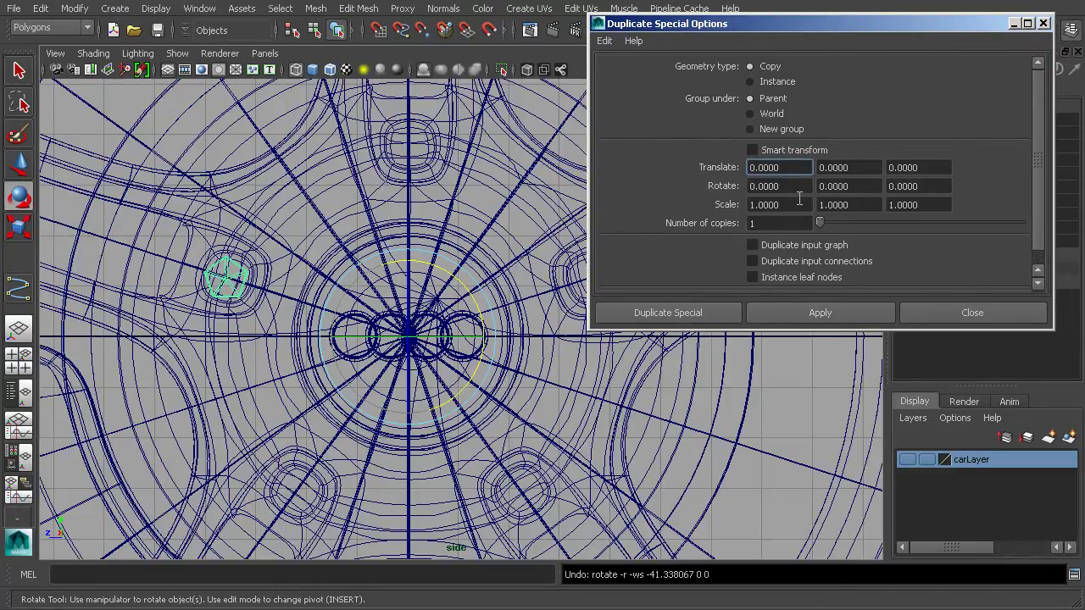
{"action": "double_click", "coordinate": [773, 167]}
{"action": "key", "text": "Tab"}
{"action": "key", "text": "Tab"}
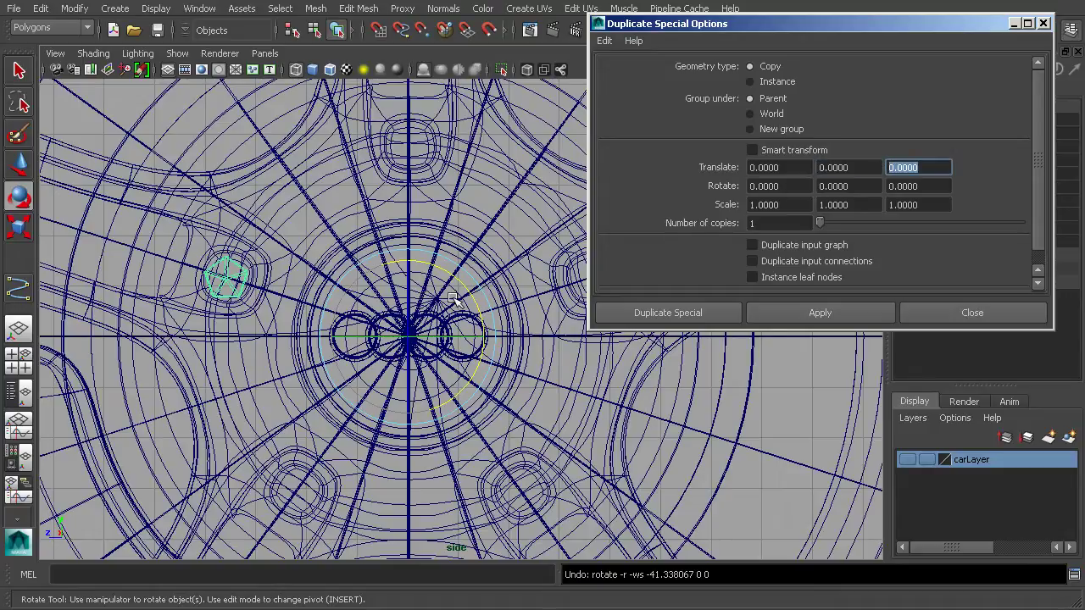
{"action": "double_click", "coordinate": [789, 185]}
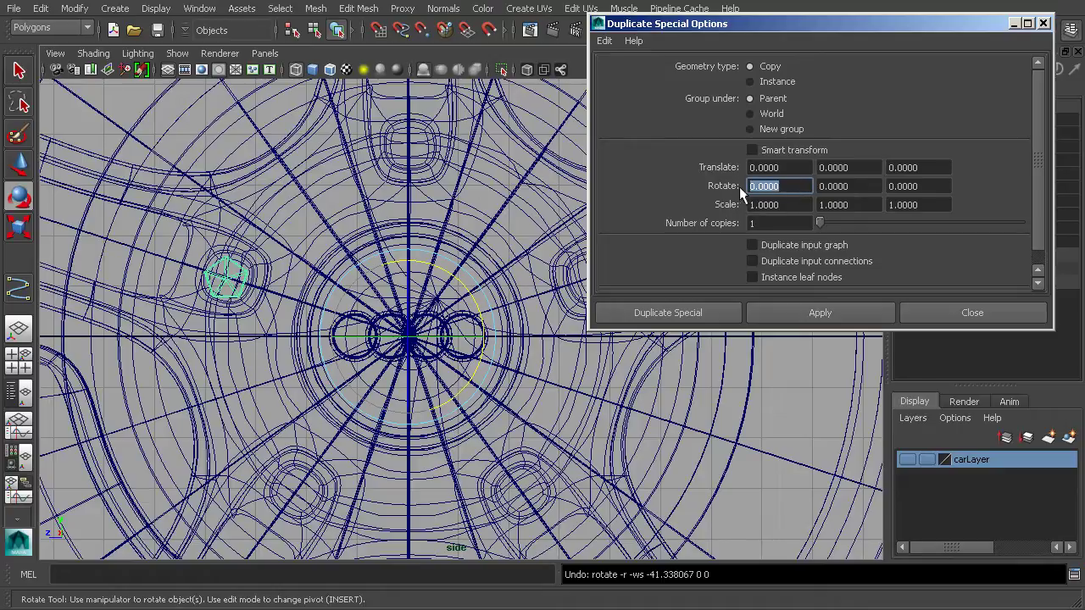
{"action": "type", "text": "72"}
{"action": "left_click", "coordinate": [786, 166]}
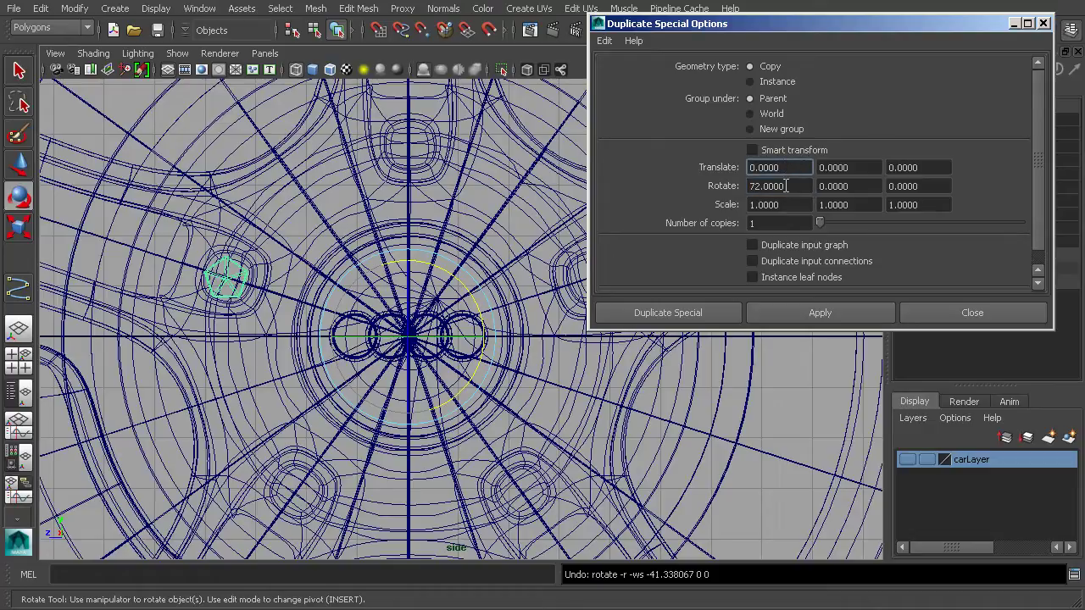
{"action": "left_click_drag", "start_coordinate": [792, 185], "coordinate": [740, 185]}
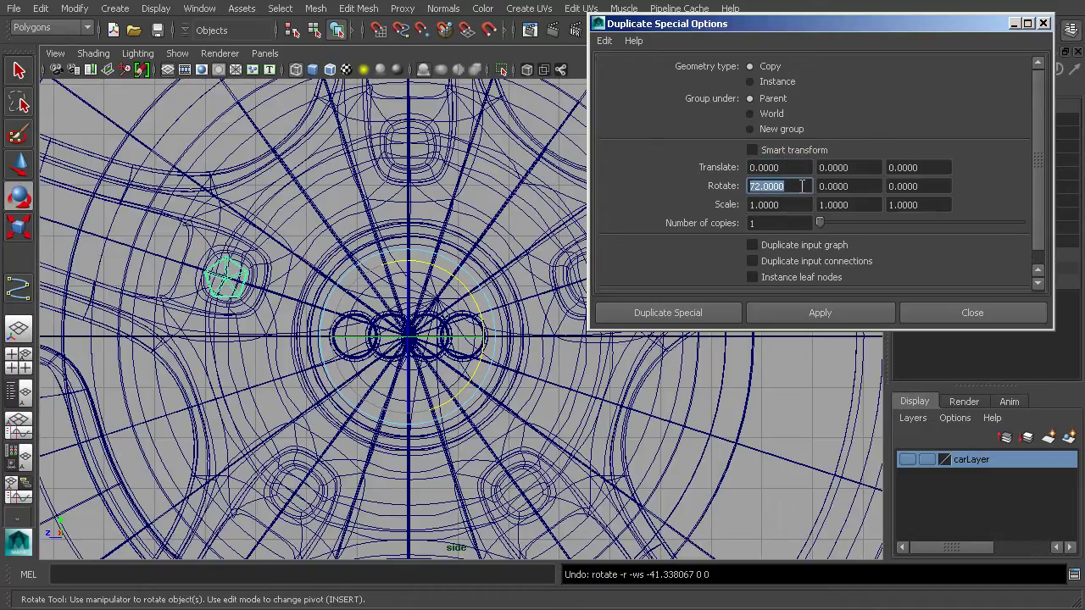
{"action": "left_click_drag", "start_coordinate": [763, 224], "coordinate": [742, 229]}
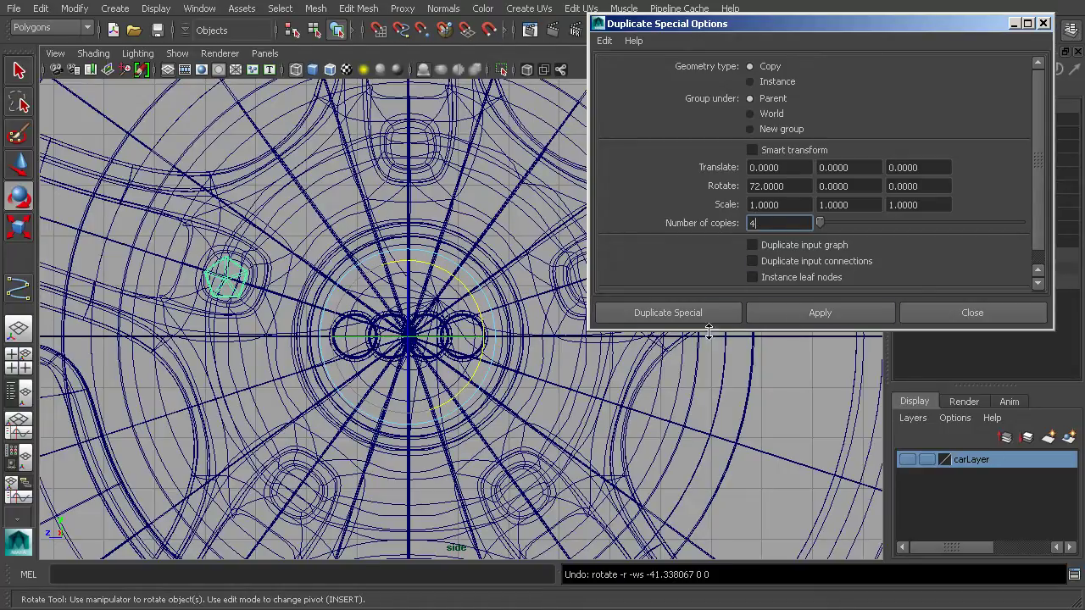
{"action": "left_click", "coordinate": [681, 318]}
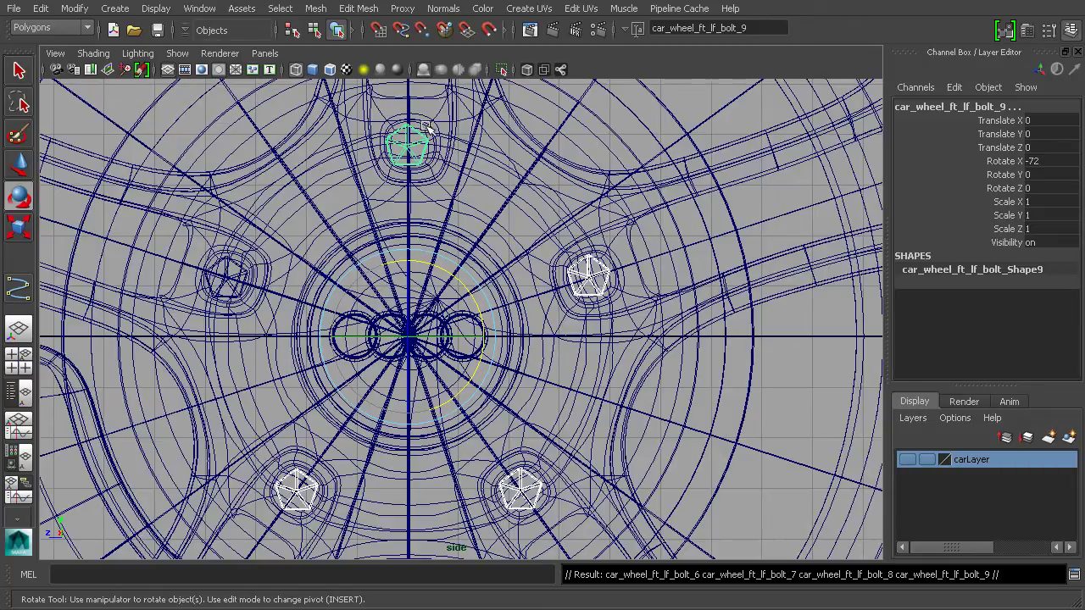
- Return to the perspective view, open the Outliner and select the car_wheel_ft_lf group, collapsing its hierarchy
{"action": "key", "text": "space"}
{"action": "key", "text": "space"}
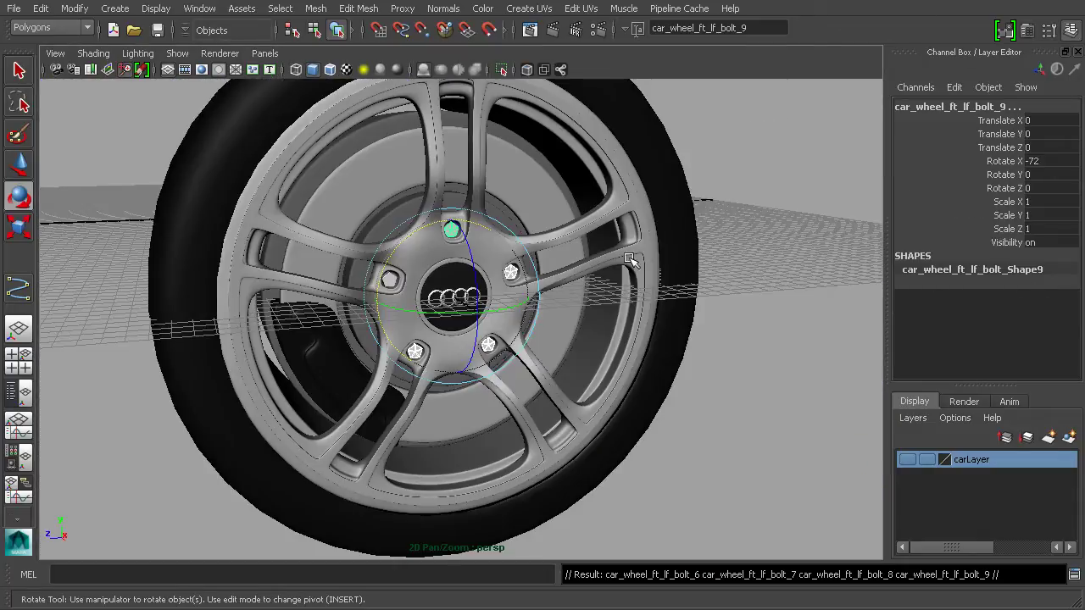
{"action": "left_click_drag", "start_coordinate": [628, 258], "coordinate": [678, 281], "text": "alt"}
{"action": "scroll", "coordinate": [679, 276], "scroll_direction": "down", "scroll_amount": 3}
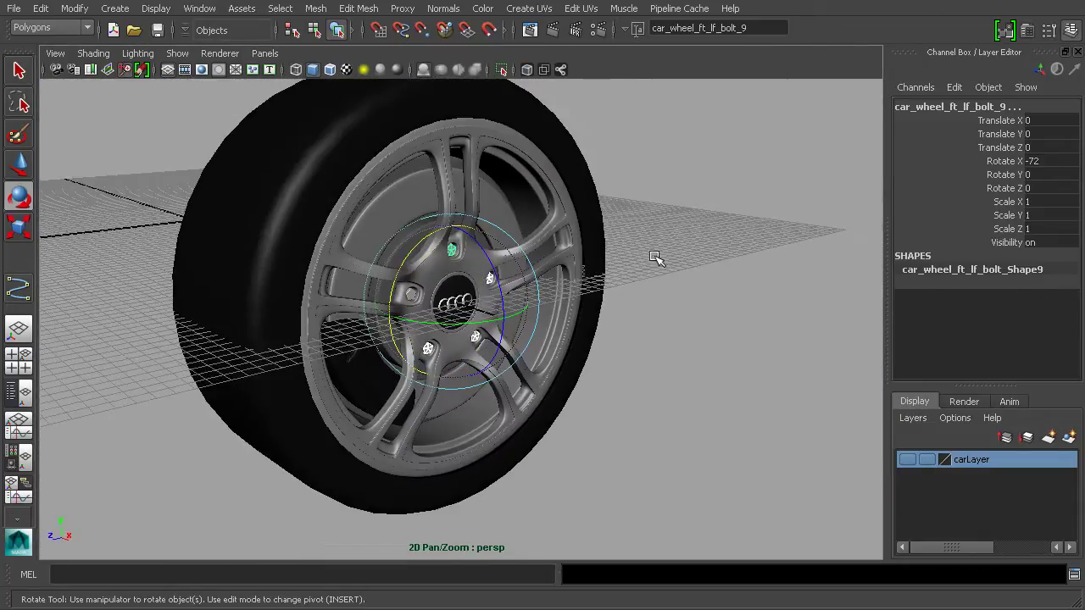
{"action": "left_click", "coordinate": [203, 9]}
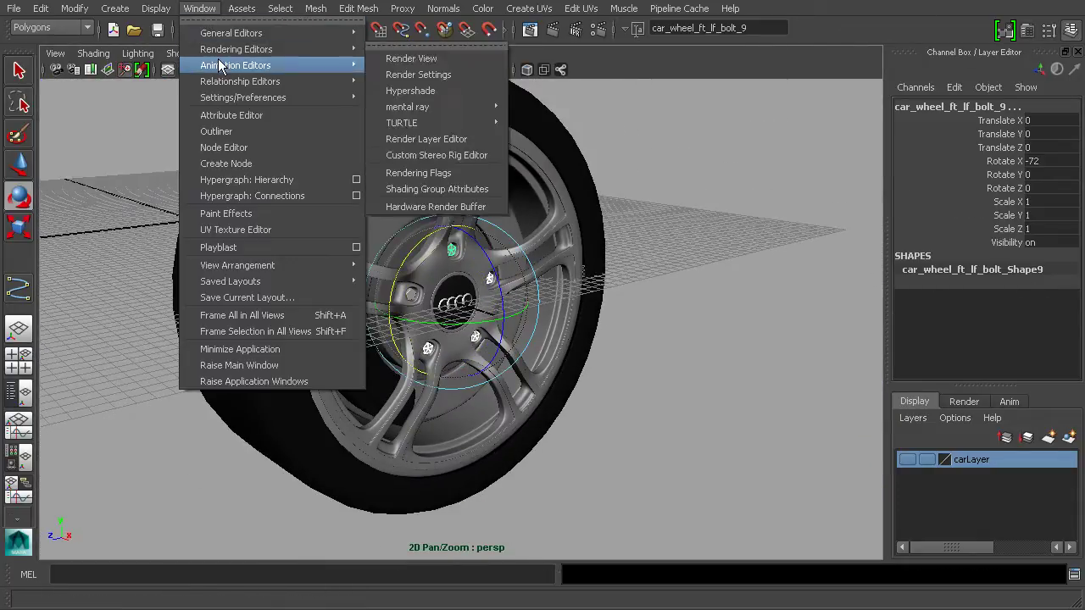
{"action": "left_click", "coordinate": [216, 132]}
{"action": "left_click", "coordinate": [755, 229]}
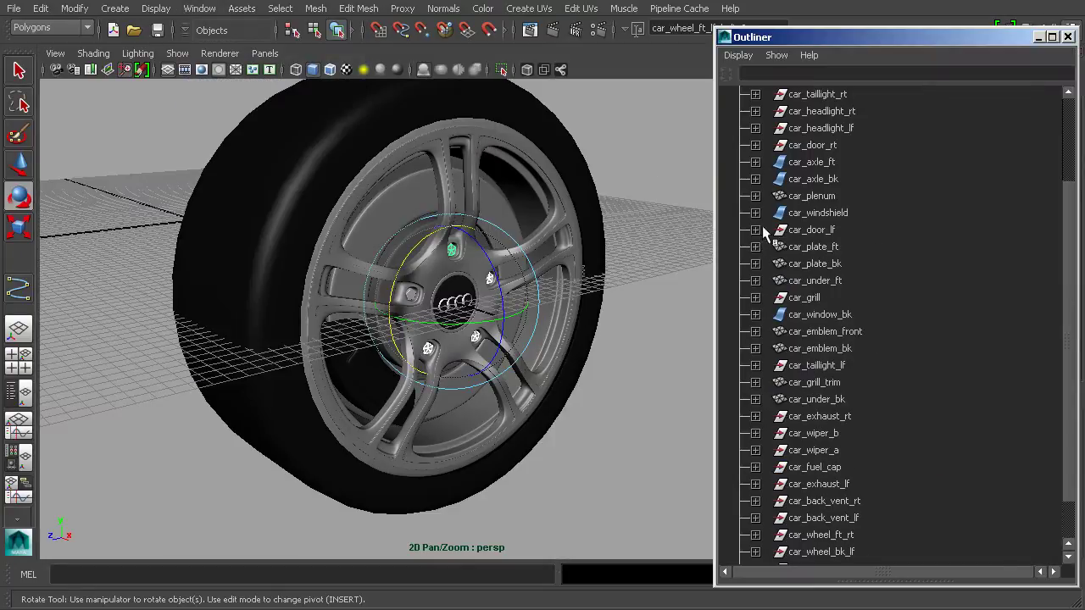
{"action": "left_click", "coordinate": [550, 244]}
{"action": "key", "text": "f"}
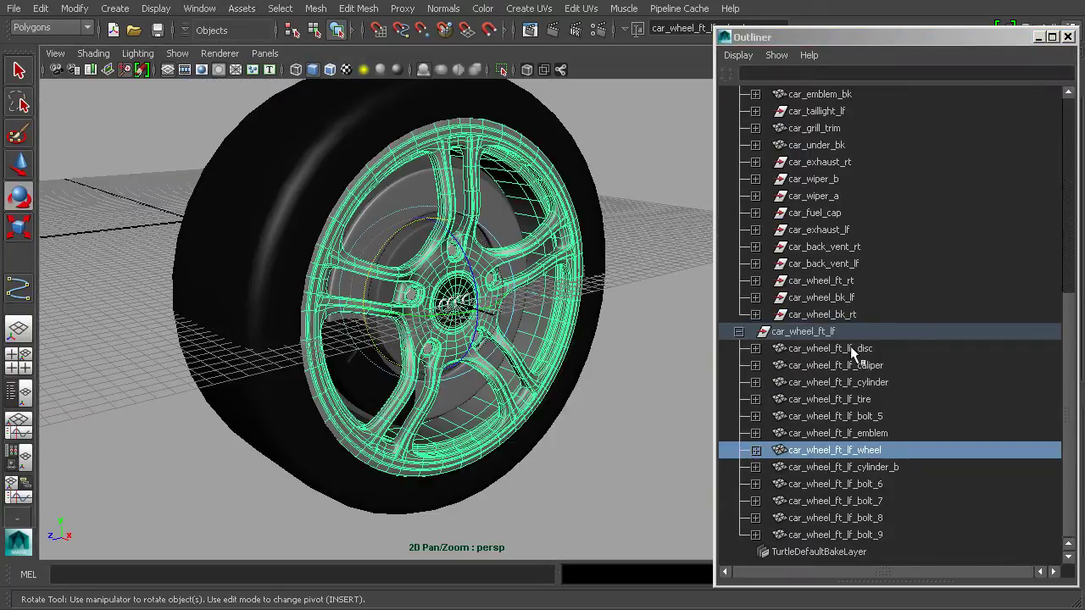
{"action": "left_click", "coordinate": [806, 332]}
{"action": "left_click", "coordinate": [739, 333]}
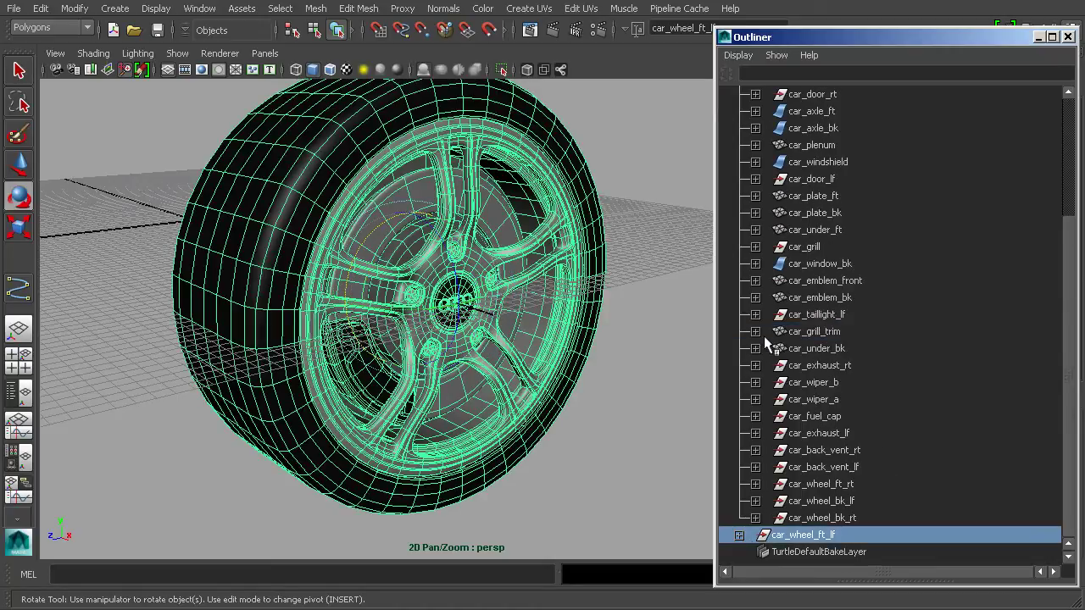
- Move the whole front left wheel group along Z to about 16.7 and close the Outliner
{"action": "left_click_drag", "start_coordinate": [566, 382], "coordinate": [481, 362], "text": "alt"}
{"action": "key", "text": "w"}
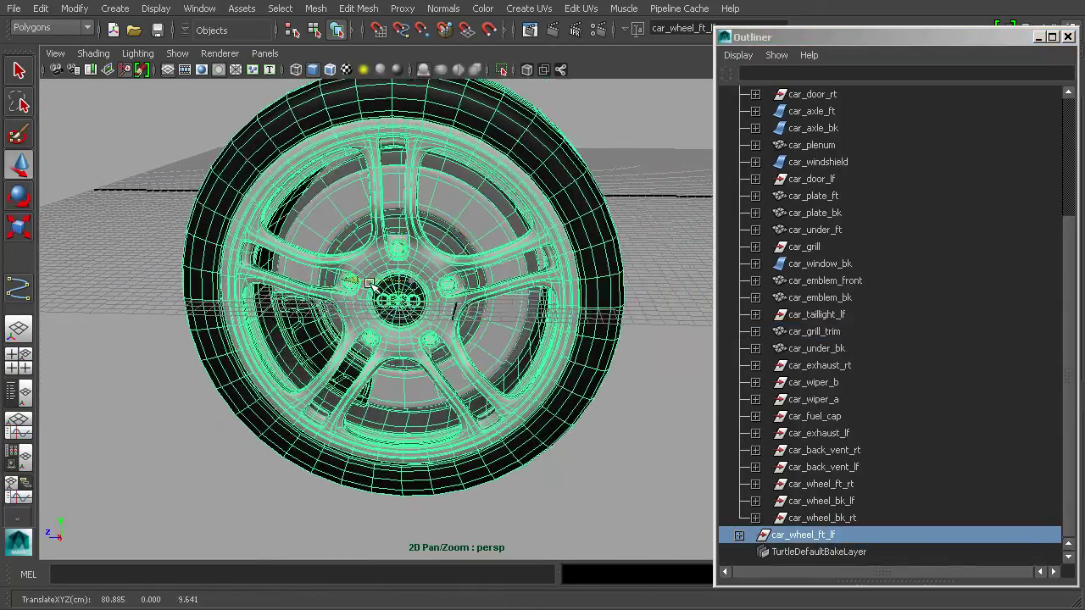
{"action": "left_click_drag", "start_coordinate": [326, 284], "coordinate": [301, 279]}
{"action": "left_click", "coordinate": [1068, 37]}
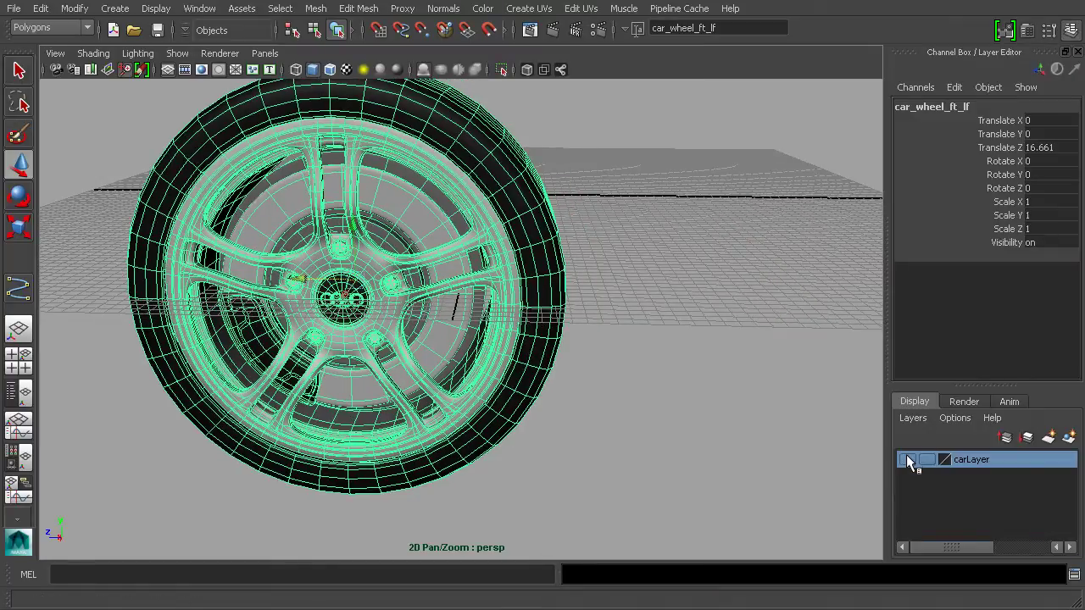
- Show carLayer and move the wheel group forward along Z to the front wheel arch, at about 116.8
{"action": "left_click", "coordinate": [907, 459]}
{"action": "scroll", "coordinate": [692, 314], "scroll_direction": "down", "scroll_amount": 3}
{"action": "left_click_drag", "start_coordinate": [569, 317], "coordinate": [556, 303], "text": "alt"}
{"action": "middle_click_drag", "start_coordinate": [556, 303], "coordinate": [610, 326], "text": "alt"}
{"action": "left_click_drag", "start_coordinate": [610, 326], "coordinate": [634, 339], "text": "alt"}
{"action": "left_click_drag", "start_coordinate": [491, 320], "coordinate": [155, 319]}
{"action": "key", "text": "ctrl+z"}
{"action": "middle_click_drag", "start_coordinate": [228, 302], "coordinate": [361, 318], "text": "alt"}
- Raise the wheel group to a Translate Y of about 29.9 and adjust its Translate Z to about 115.3
{"action": "left_click_drag", "start_coordinate": [323, 280], "coordinate": [333, 183]}
{"action": "middle_click_drag", "start_coordinate": [369, 210], "coordinate": [460, 255], "text": "alt"}
{"action": "left_click_drag", "start_coordinate": [460, 254], "coordinate": [496, 249], "text": "alt"}
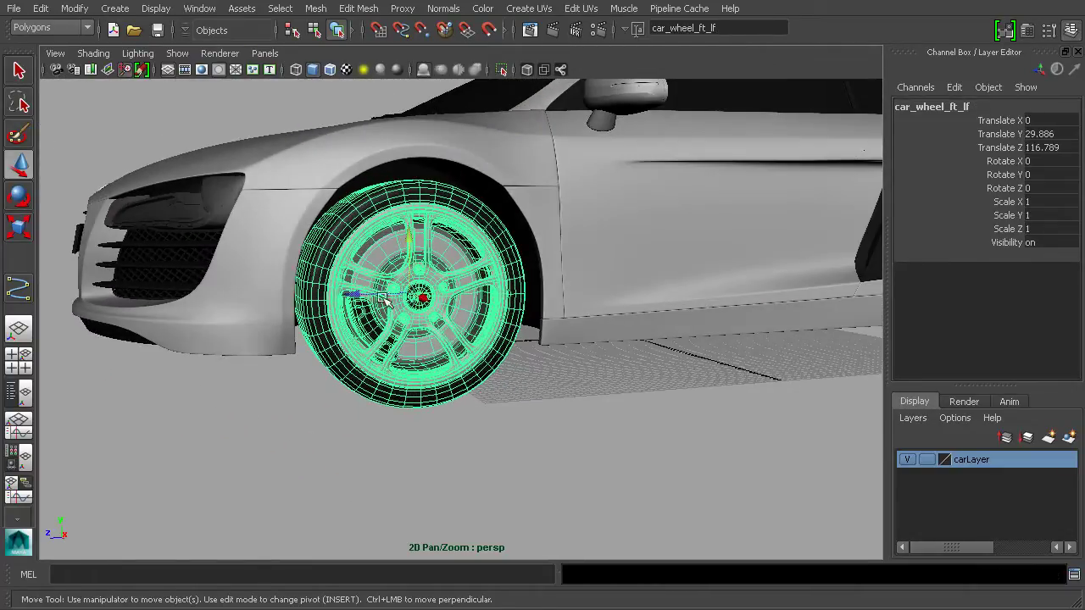
{"action": "left_click_drag", "start_coordinate": [363, 296], "coordinate": [368, 296]}
- Examine the assembled car from the front, side and rear, and deselect the wheel group
{"action": "left_click_drag", "start_coordinate": [506, 312], "coordinate": [547, 311], "text": "alt"}
{"action": "scroll", "coordinate": [712, 290], "scroll_direction": "down", "scroll_amount": 3}
{"action": "scroll", "coordinate": [719, 293], "scroll_direction": "down", "scroll_amount": 4}
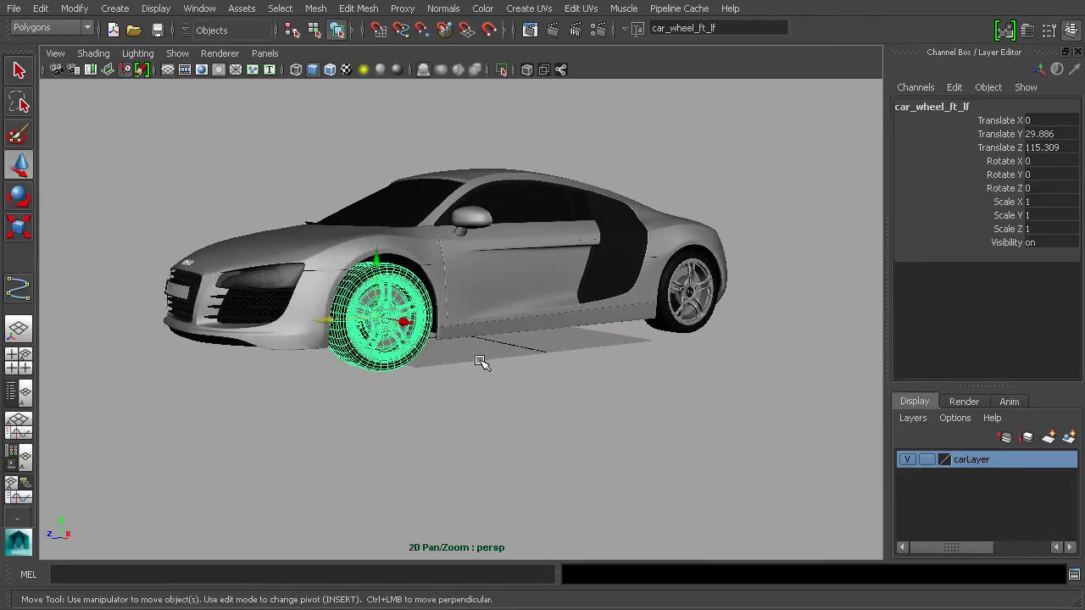
{"action": "left_click_drag", "start_coordinate": [545, 339], "coordinate": [520, 342], "text": "alt"}
{"action": "middle_click_drag", "start_coordinate": [520, 342], "coordinate": [498, 365], "text": "alt"}
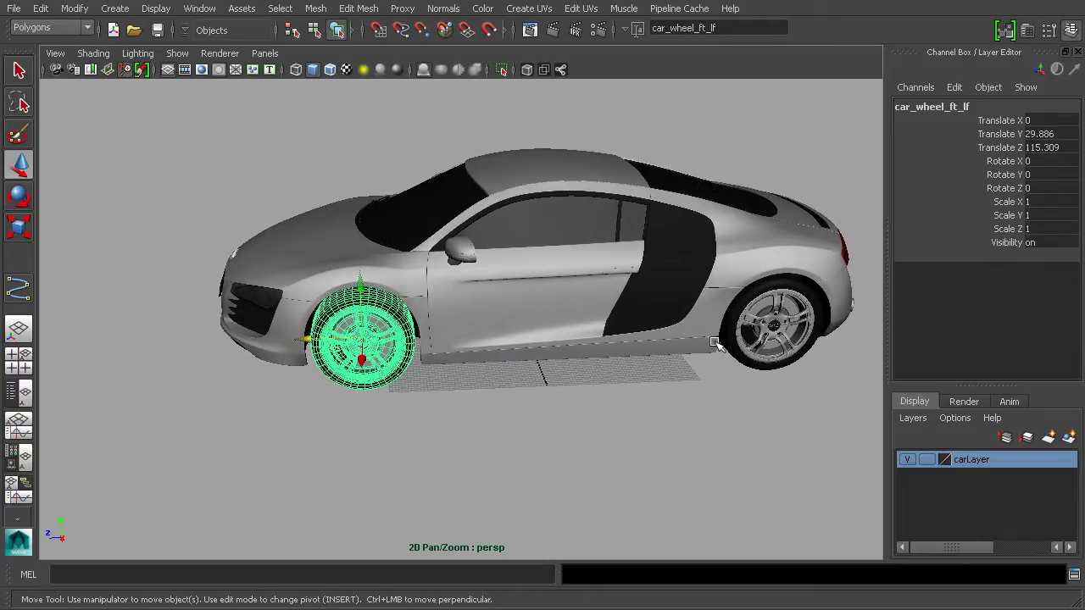
{"action": "left_click_drag", "start_coordinate": [404, 386], "coordinate": [453, 383], "text": "alt"}
{"action": "middle_click_drag", "start_coordinate": [452, 382], "coordinate": [466, 374], "text": "alt"}
{"action": "left_click_drag", "start_coordinate": [466, 374], "coordinate": [519, 390], "text": "alt"}
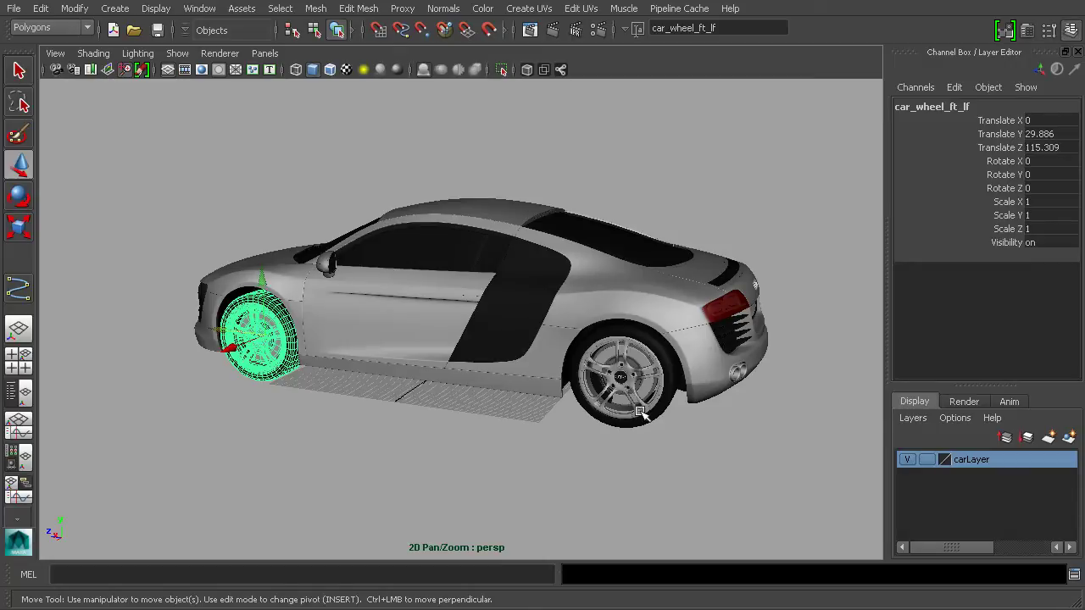
{"action": "left_click_drag", "start_coordinate": [455, 358], "coordinate": [568, 341], "text": "alt"}
{"action": "left_click", "coordinate": [557, 389]}
{"action": "left_click_drag", "start_coordinate": [576, 398], "coordinate": [624, 388], "text": "alt"}
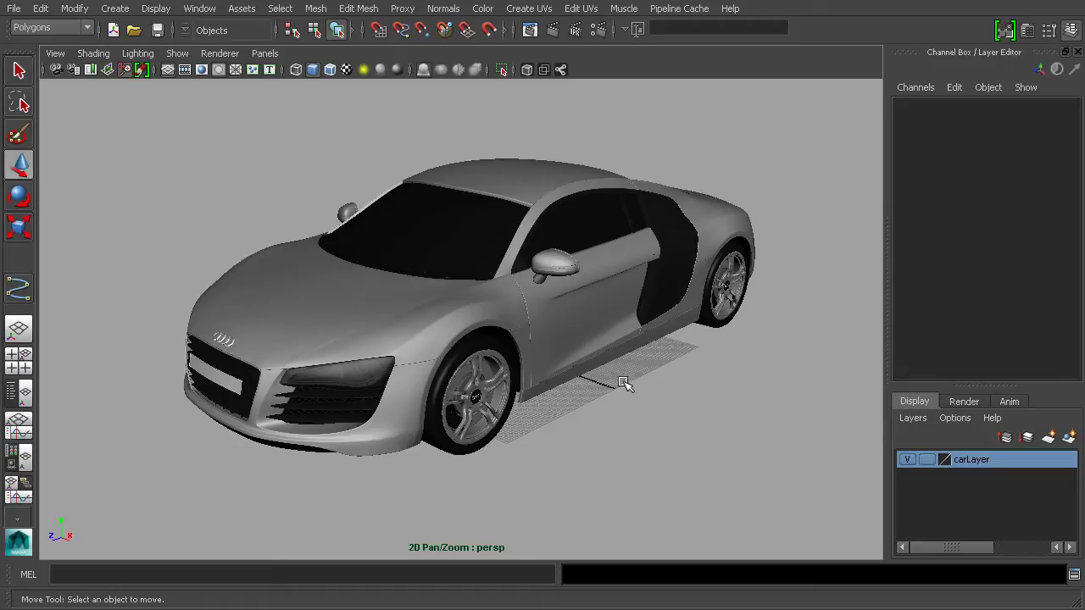
{"action": "mouse_move", "coordinate": [633, 402]}
{"action": "left_mouse_down", "text": "alt"}
{"action": "mouse_move", "coordinate": [639, 394]}
{"action": "mouse_move", "coordinate": [646, 412]}
{"action": "left_mouse_up", "text": "alt"}
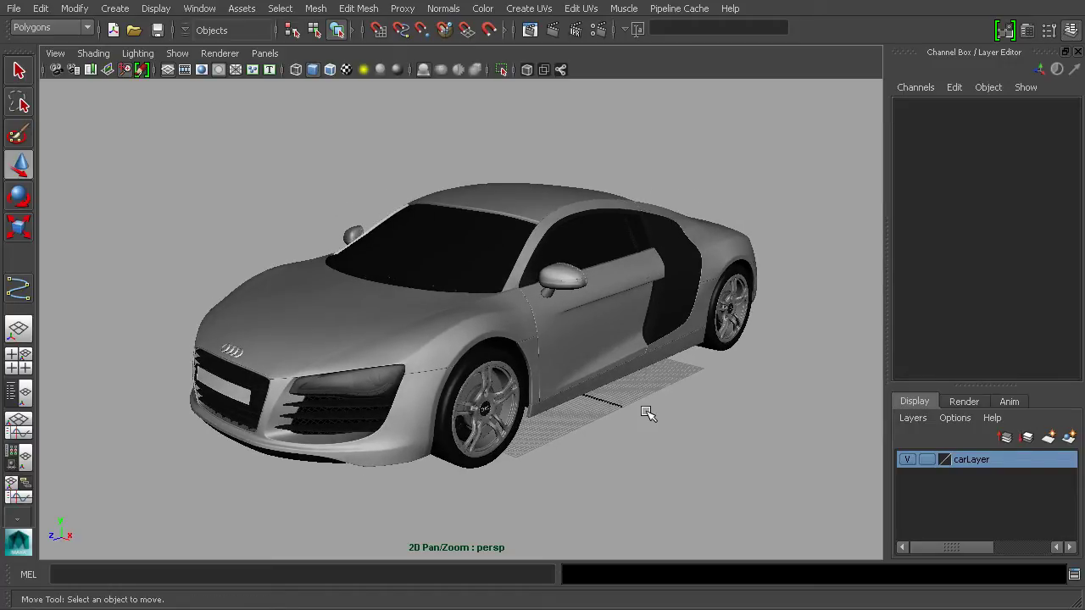